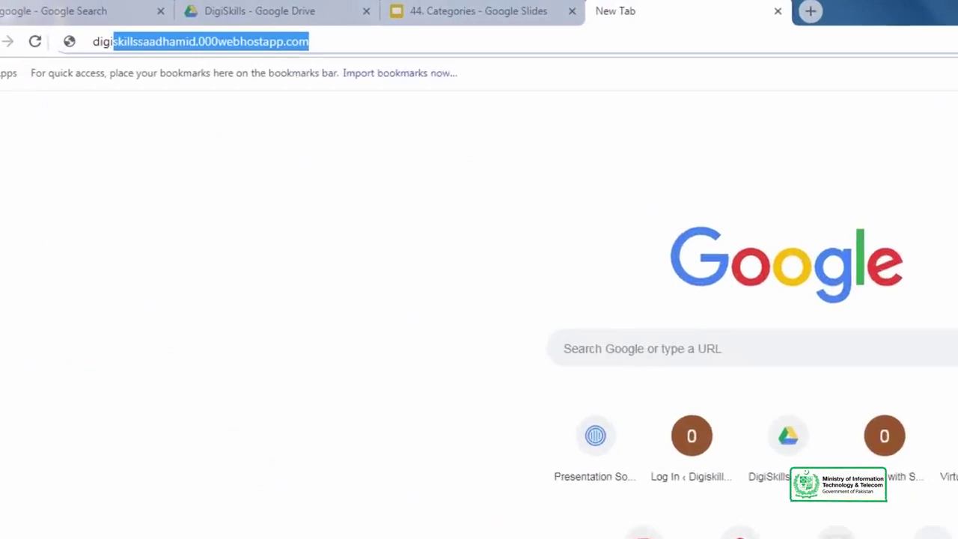
- Open the WordPress admin dashboard by loading the DigiSkills site's wp-admin address
key(Right)
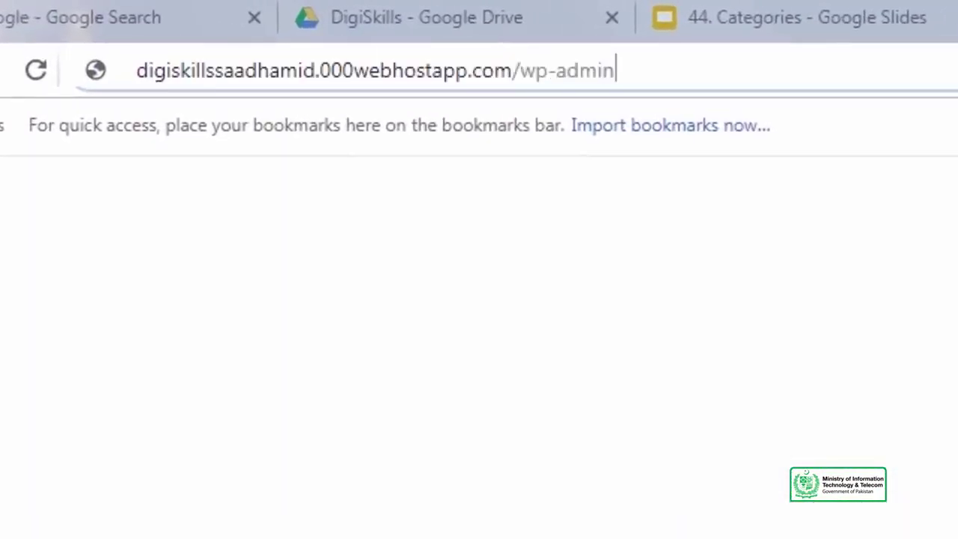
key(Return)
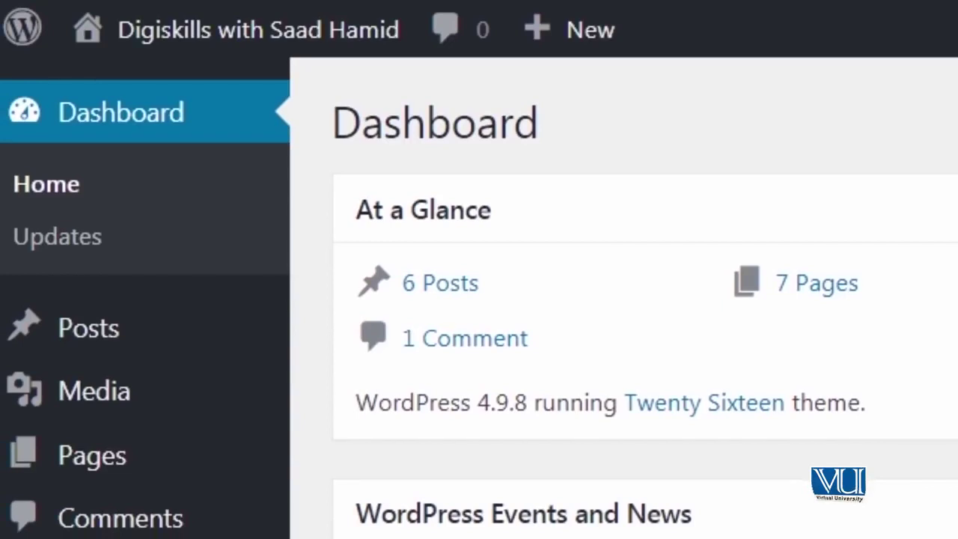
- Add a new post category named Lahore with Pakistan as its parent category
mouse_move(98, 346)
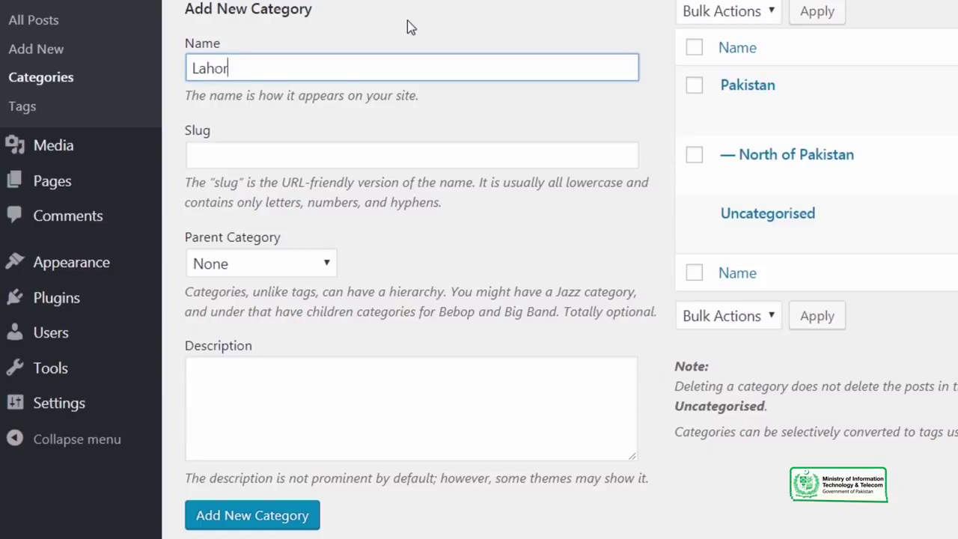
click(293, 157)
click(331, 446)
click(276, 264)
click(271, 317)
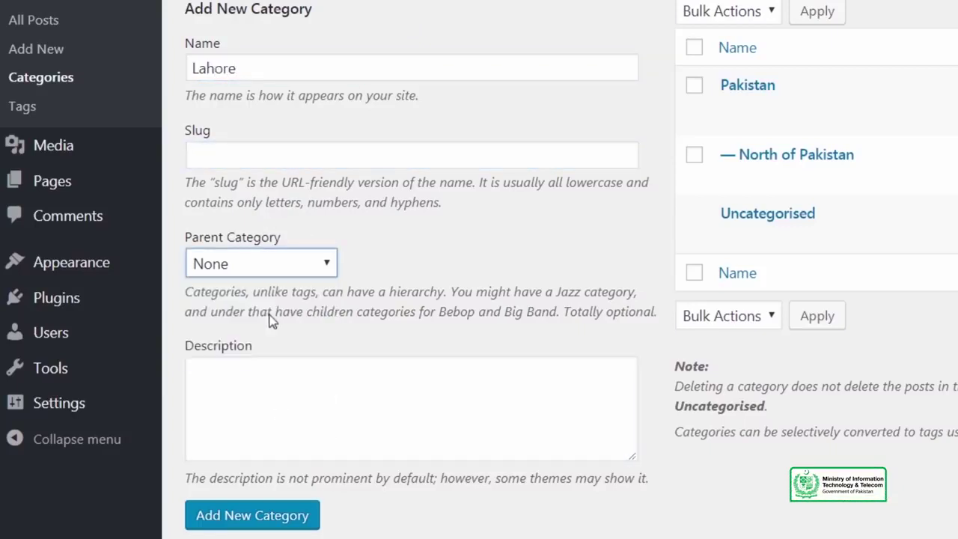
click(266, 523)
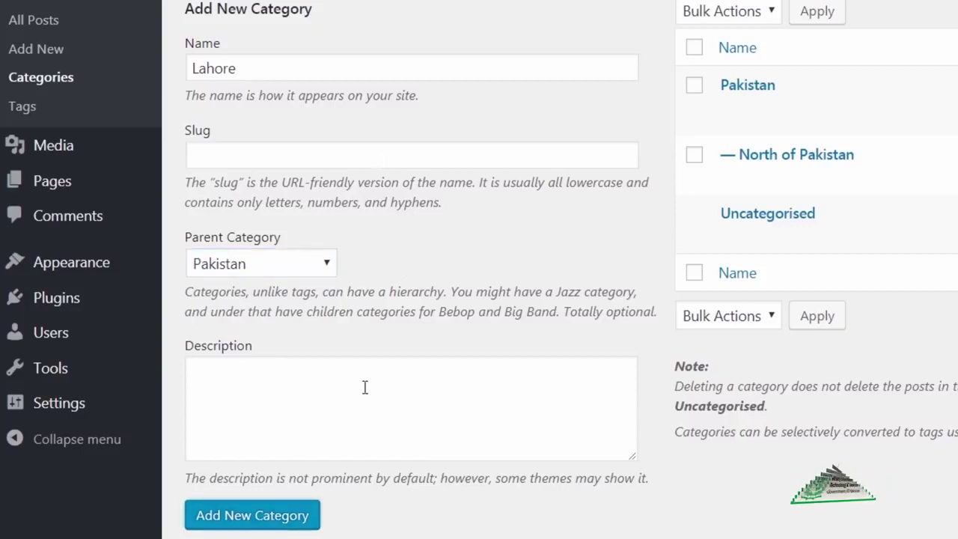
- Add the categories Islamabad and Karachi, both with Pakistan as the parent category
click(470, 69)
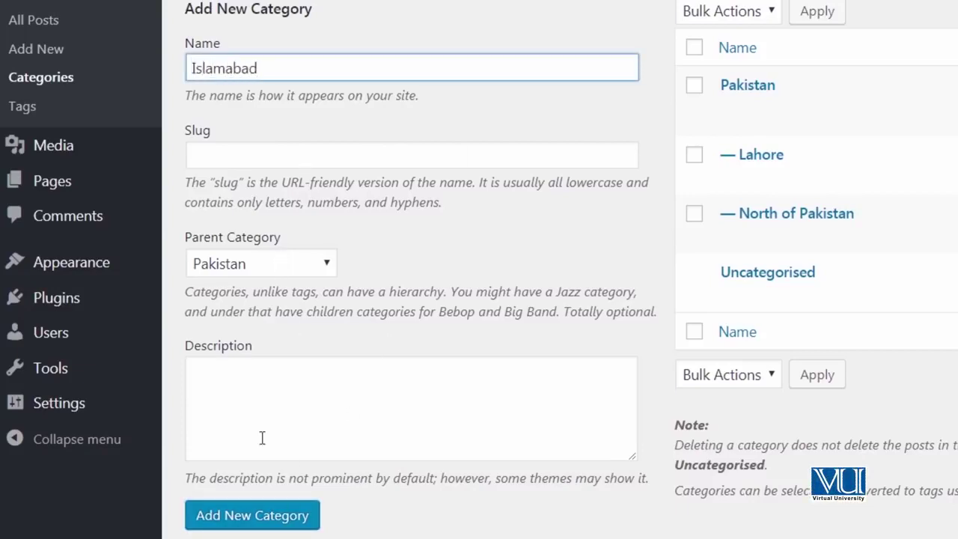
click(268, 521)
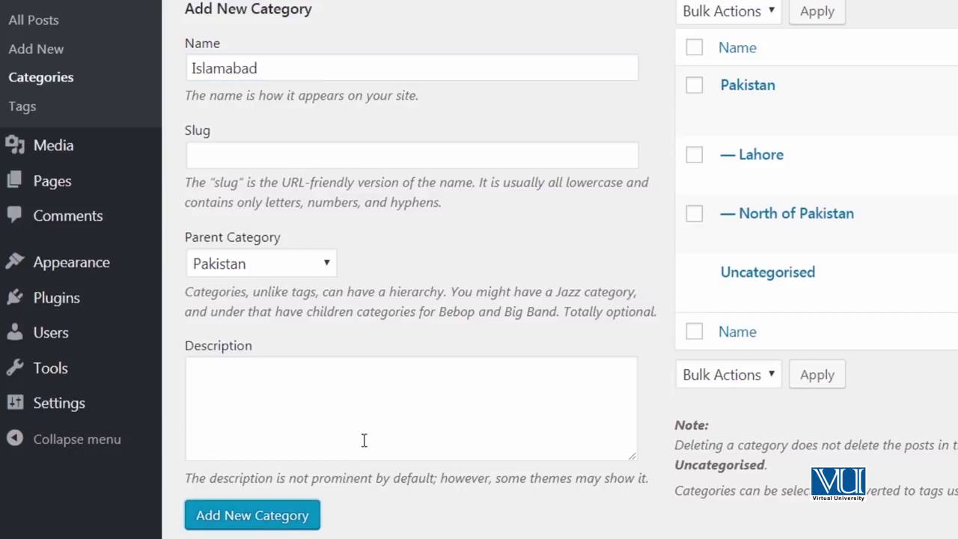
click(277, 67)
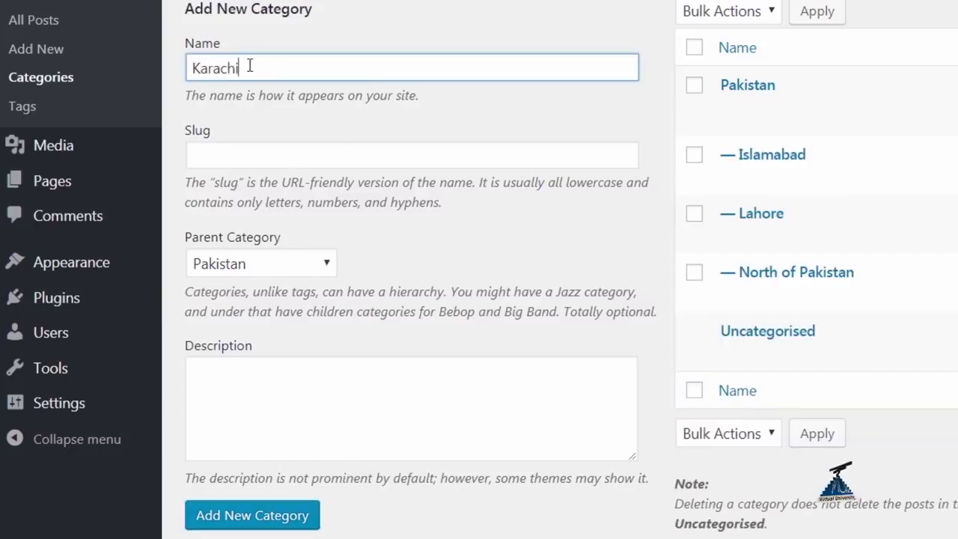
click(245, 516)
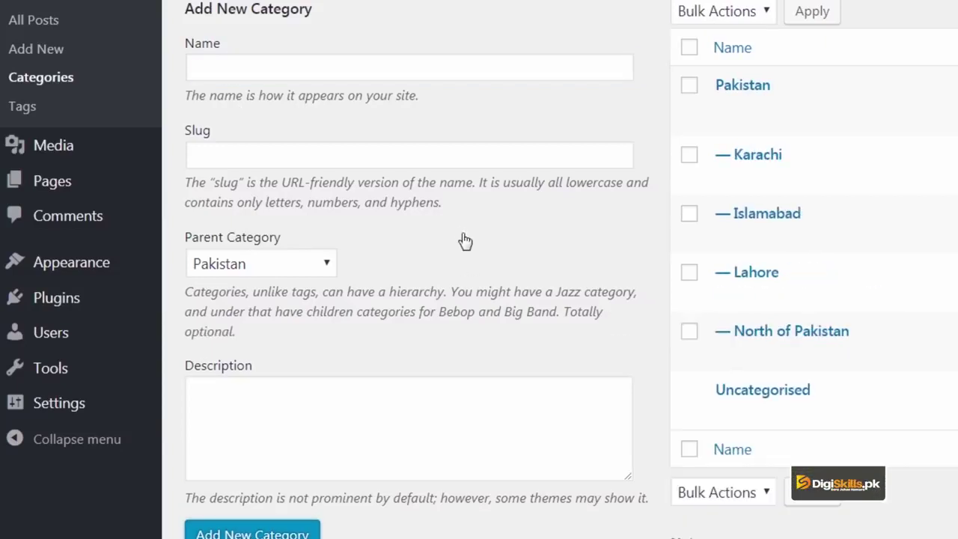
- Add the categories Quetta and Peshawar, both with Pakistan as the parent category
click(367, 71)
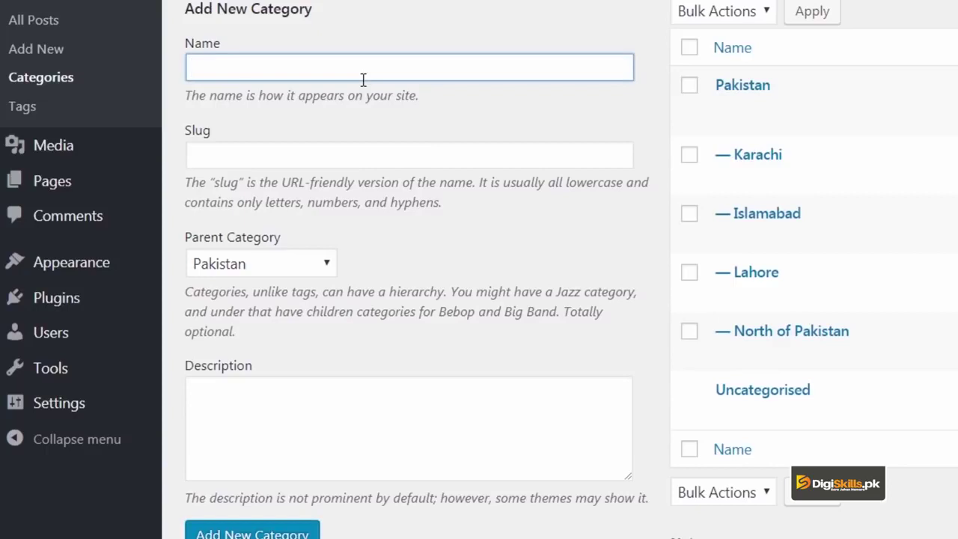
text(Quetta)
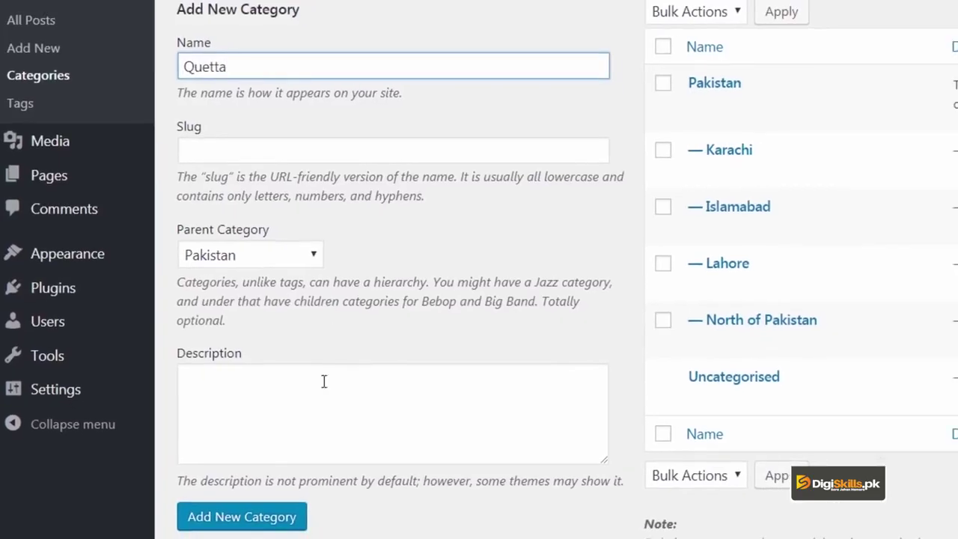
click(277, 527)
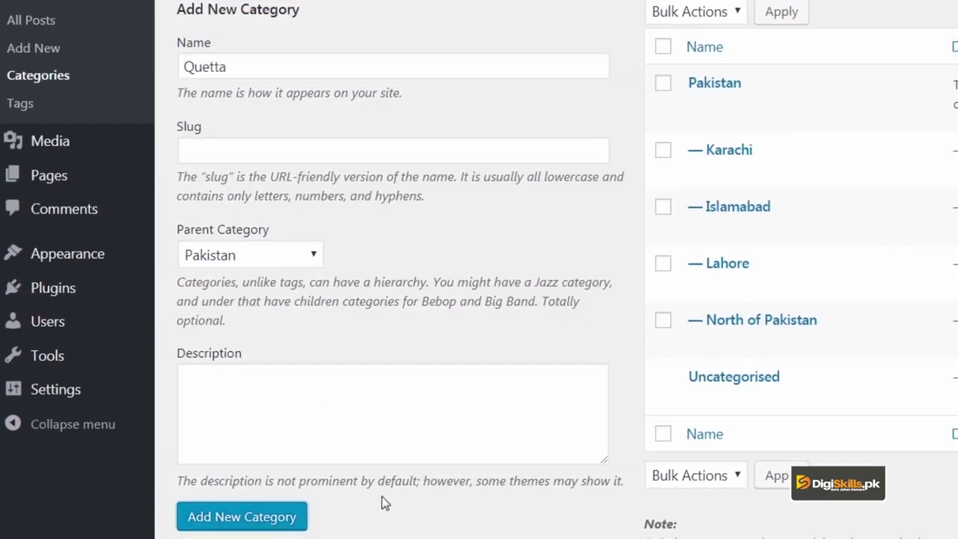
click(323, 72)
text(Peshawar)
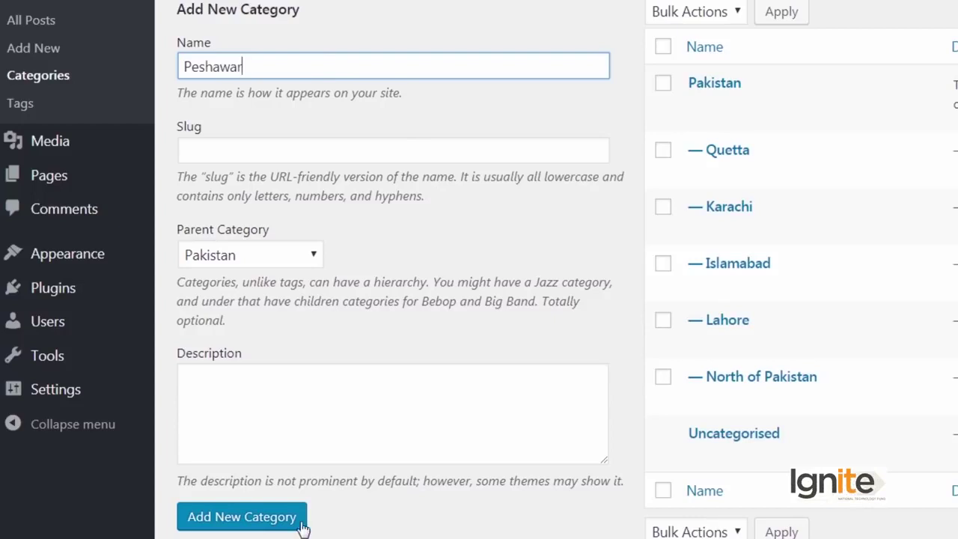
click(292, 525)
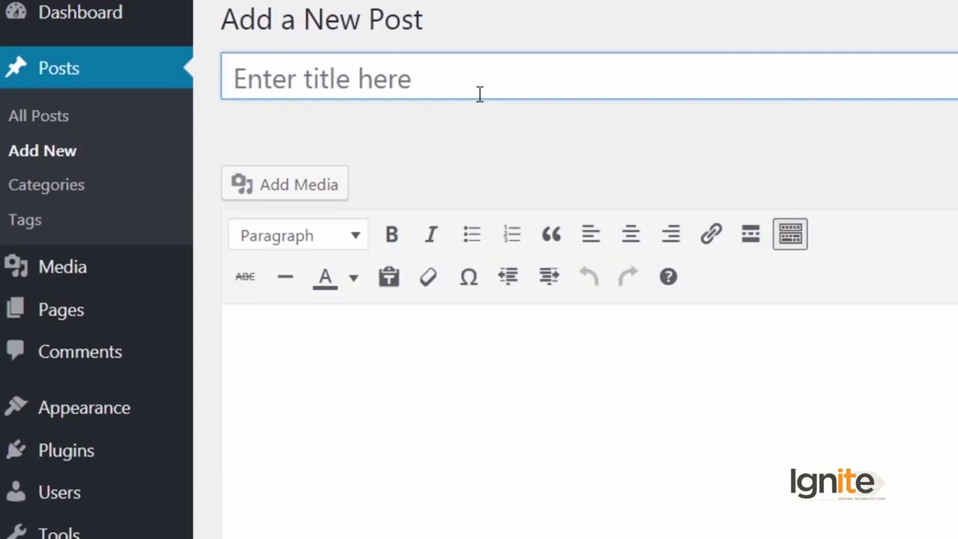
- Write a new post titled Sialkot with the body text "Sialkot is known for the footballs of the world"
text(Sia)
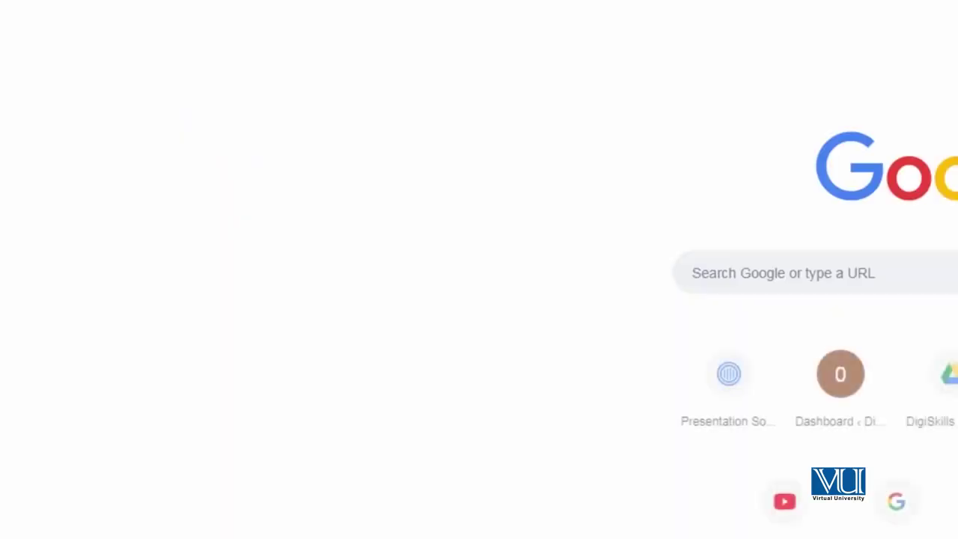
- Search Google Images for "sialkot football" and open the first soccer ball picture in the results
text(football)
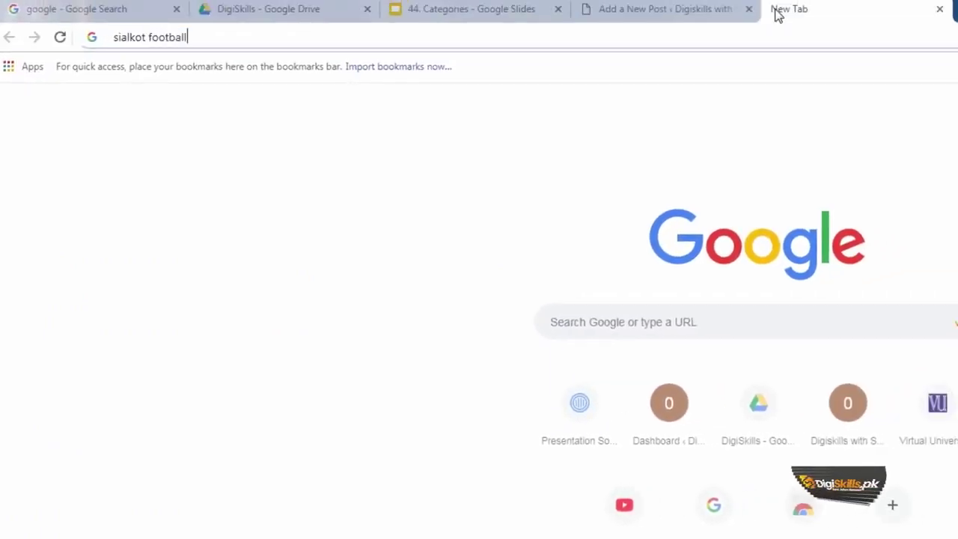
key(Return)
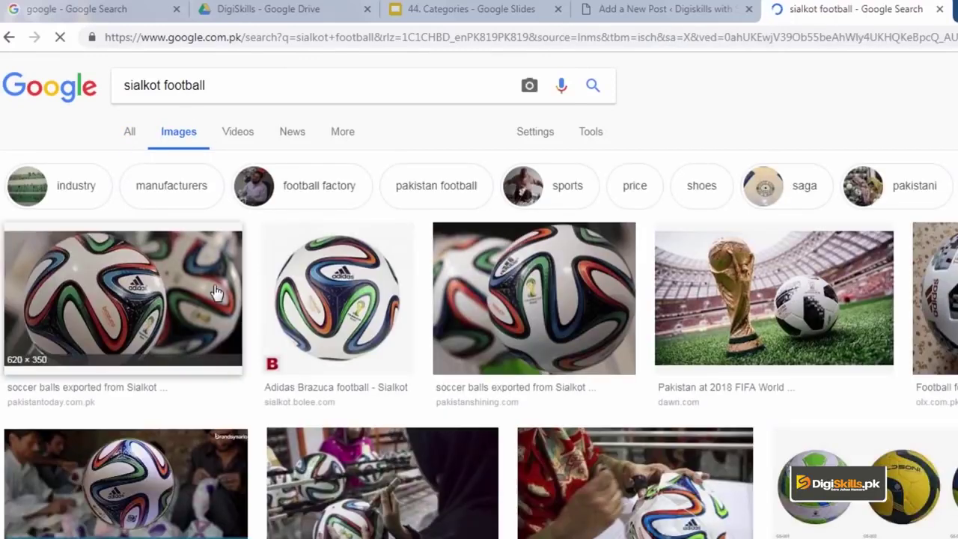
click(188, 285)
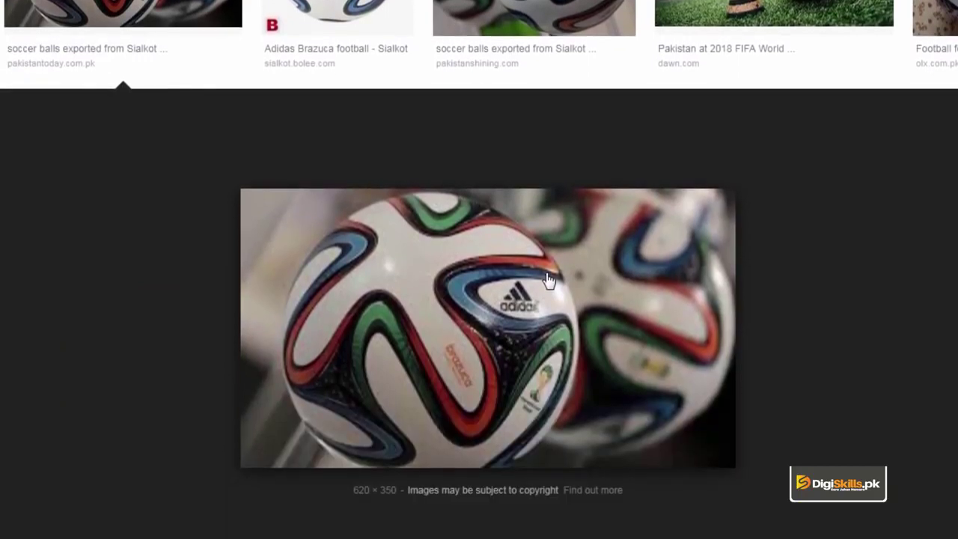
- Save the enlarged soccer ball picture to the Desktop as a JPEG image named download
right_click(549, 280)
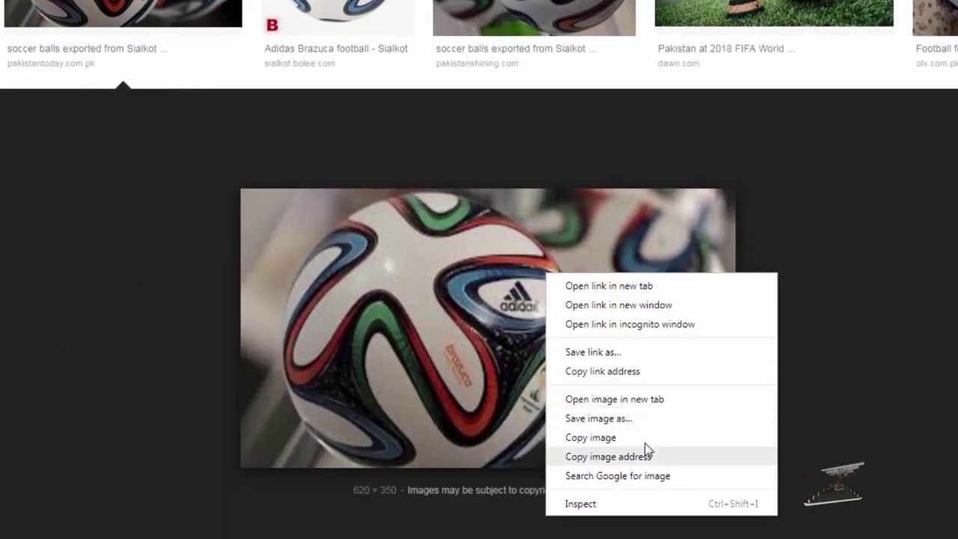
click(644, 418)
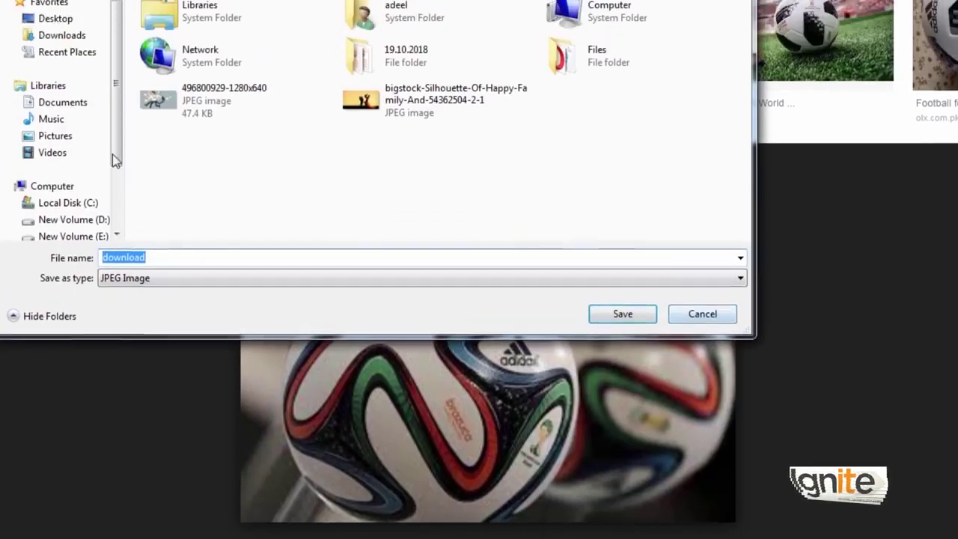
click(60, 18)
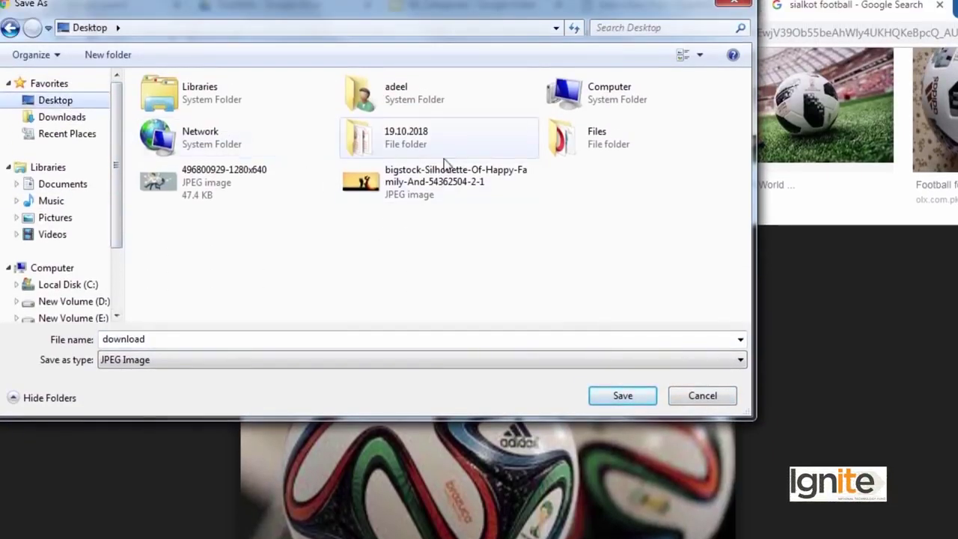
click(594, 393)
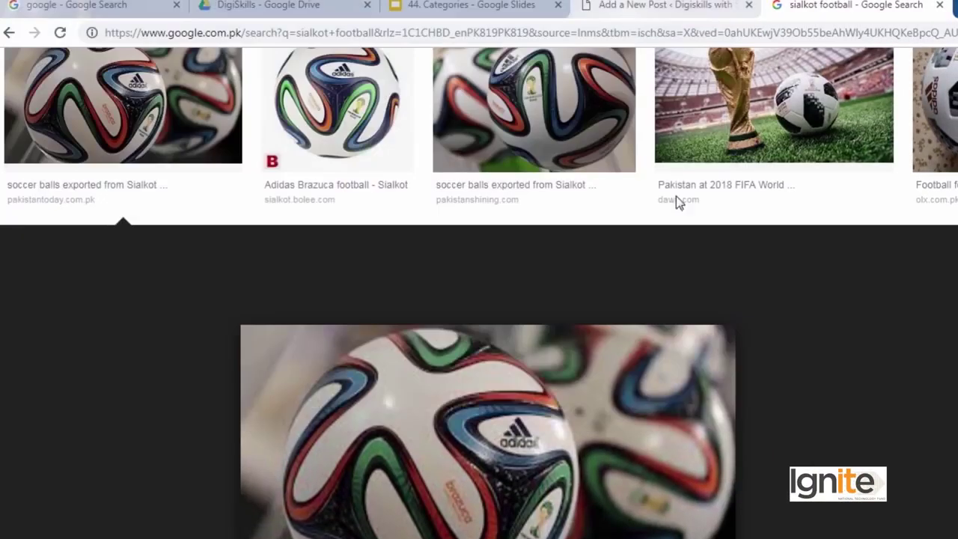
- Return to the Sialkot post, upload the download image from the Desktop and insert it into the post
click(658, 6)
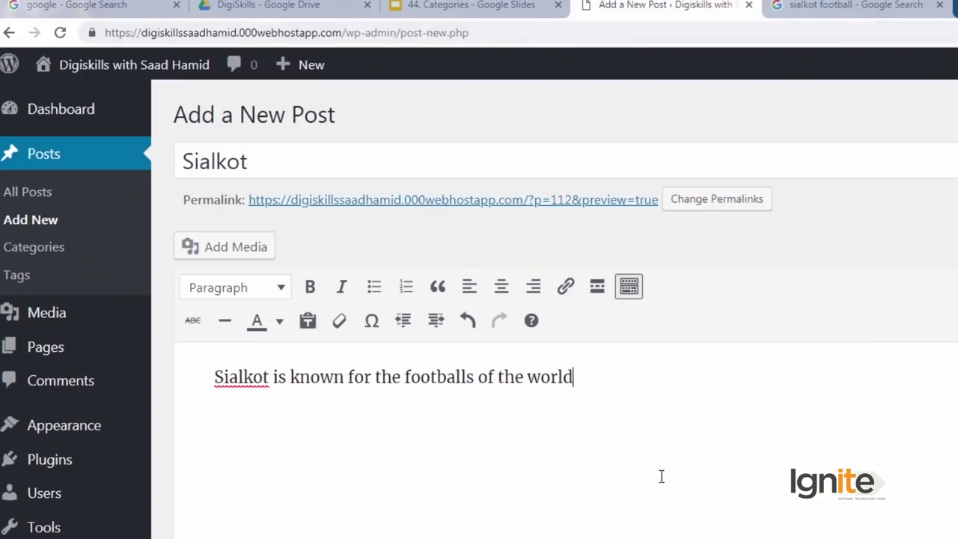
click(228, 247)
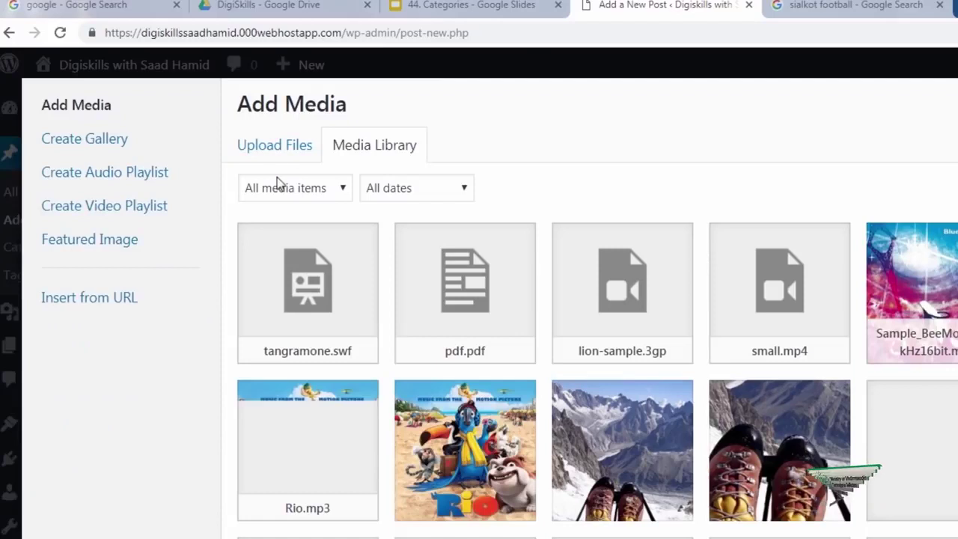
click(274, 145)
click(866, 428)
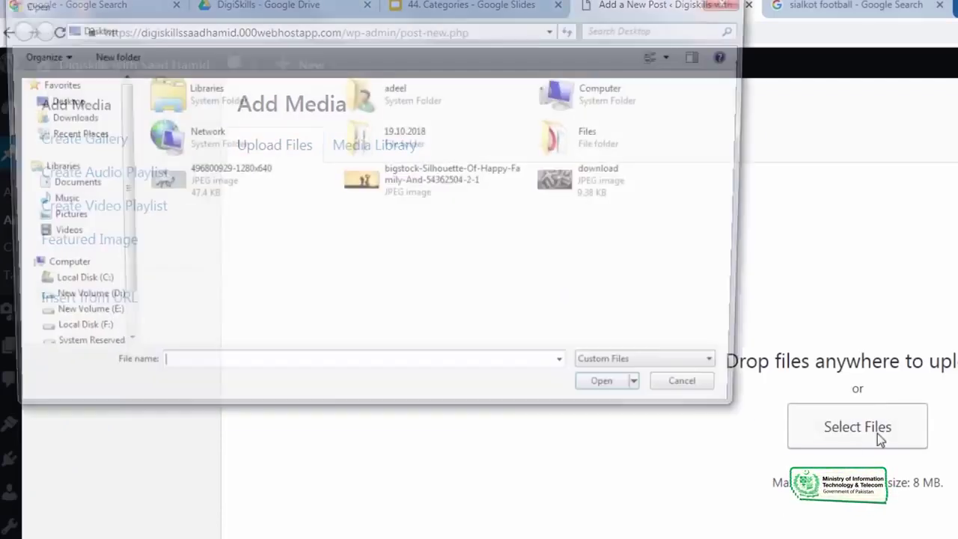
click(90, 104)
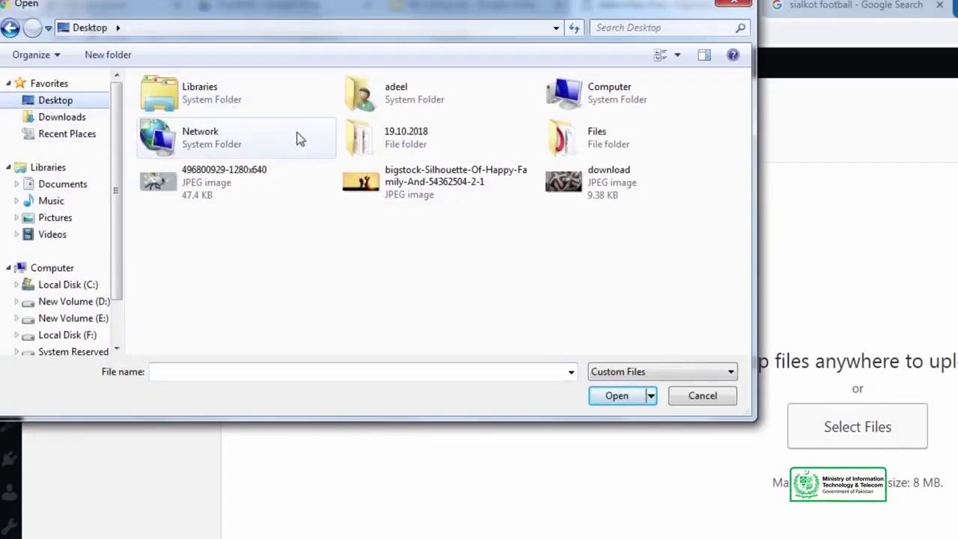
double_click(580, 187)
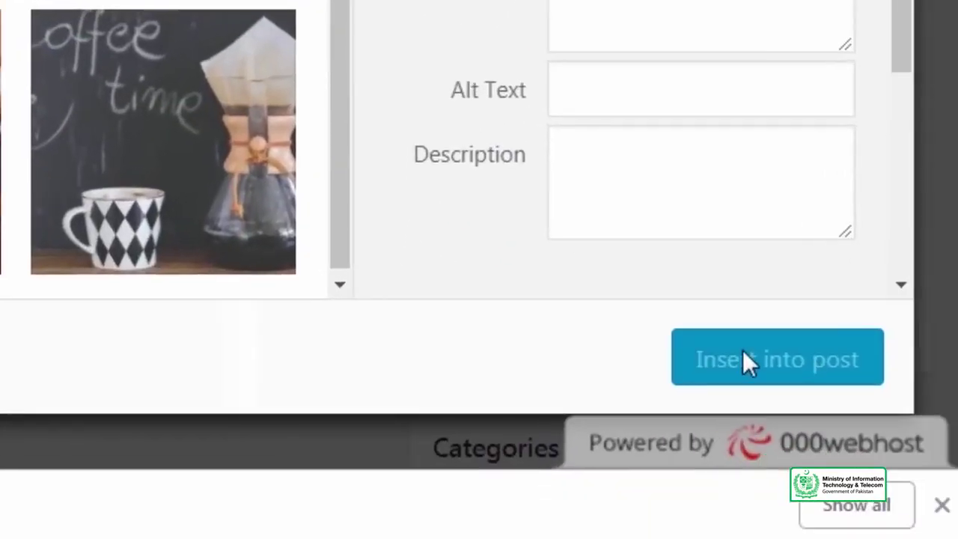
click(742, 365)
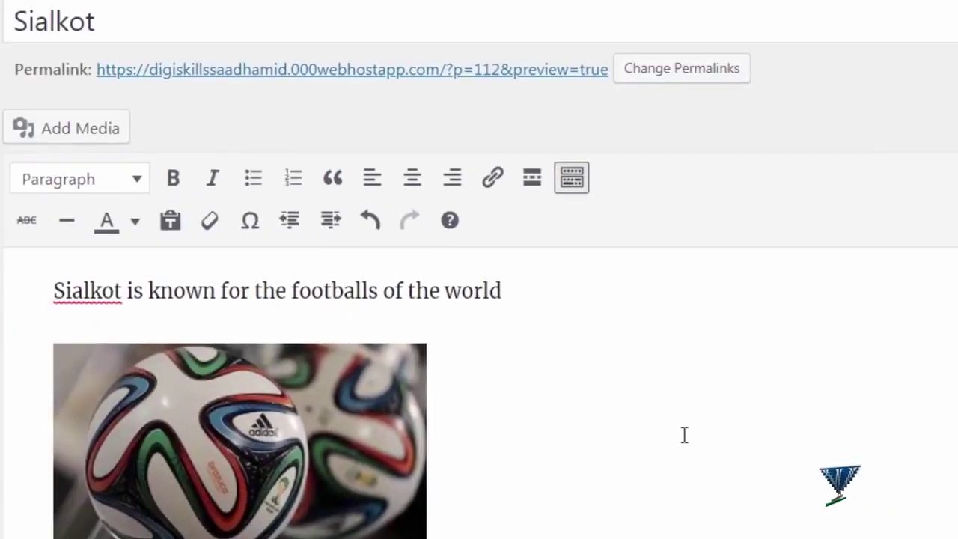
- Check the size options in the inserted football image's details and update the image
click(259, 381)
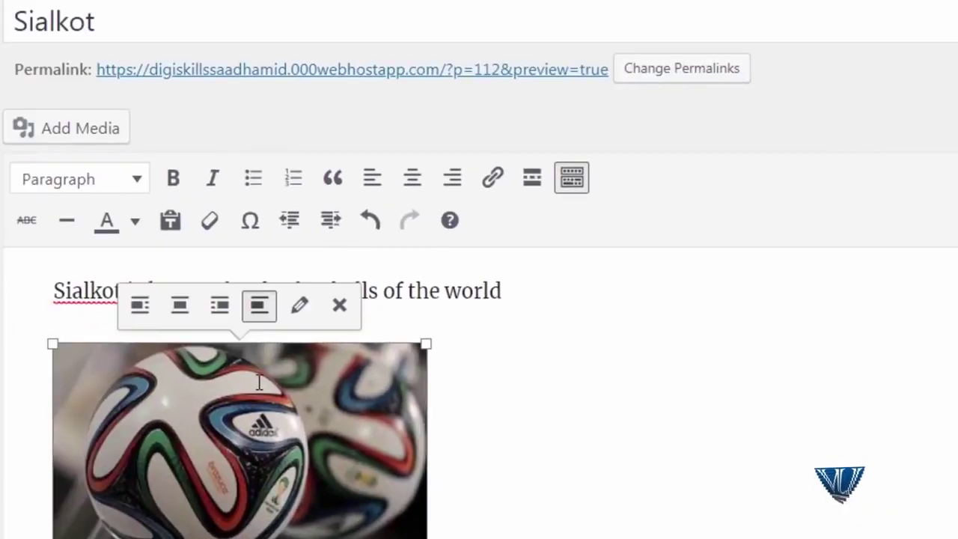
click(300, 307)
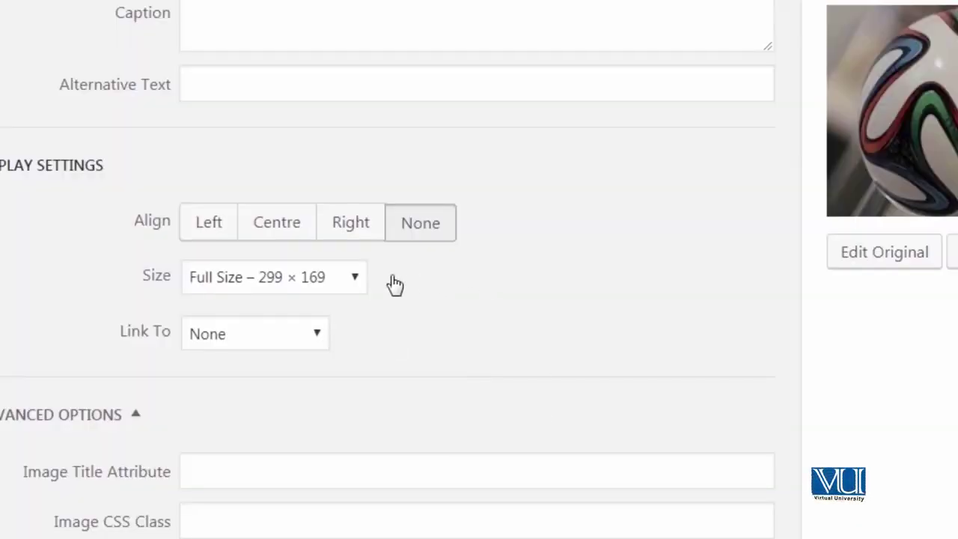
click(297, 290)
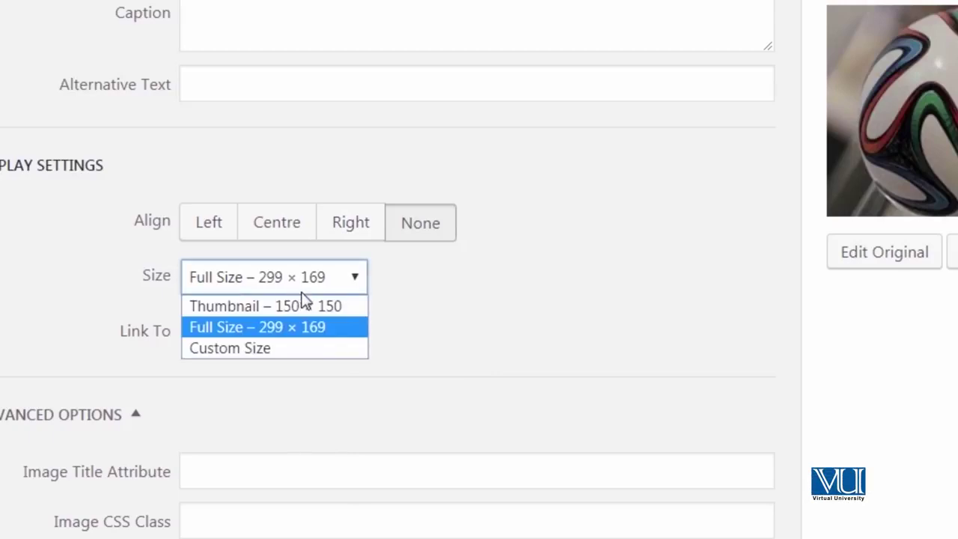
click(597, 381)
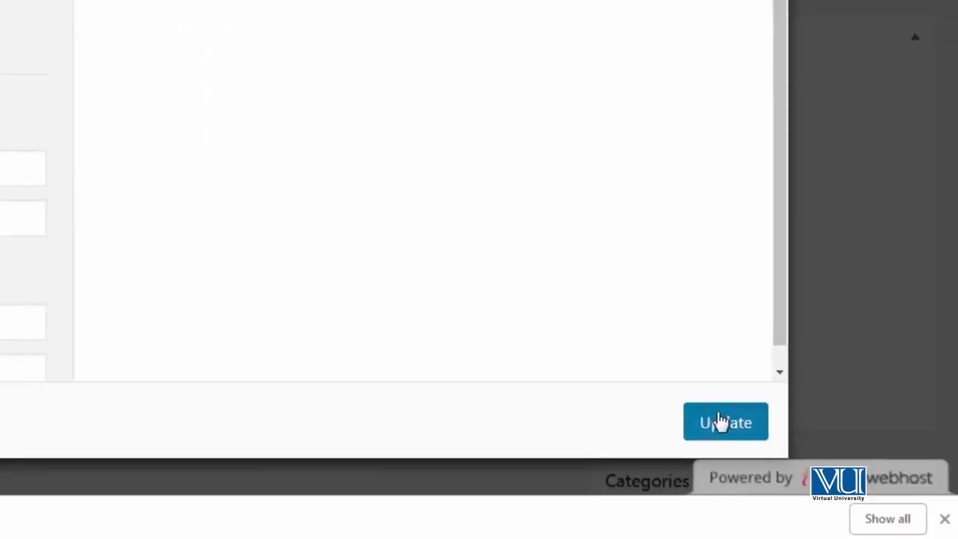
click(722, 423)
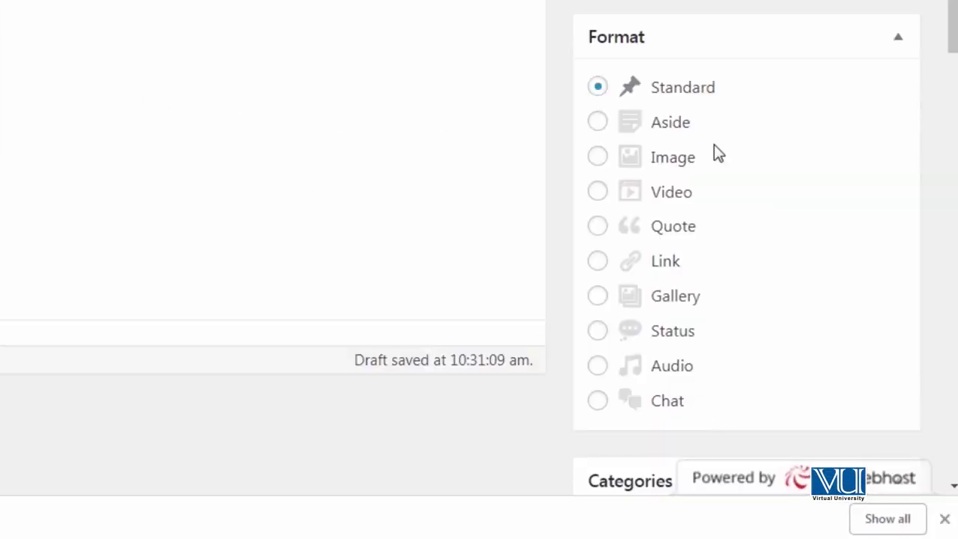
- Create a new category named Sialkot from within the post editor and assign it to the post
scroll(714, 146, down, 5)
click(683, 425)
text(Sialkot)
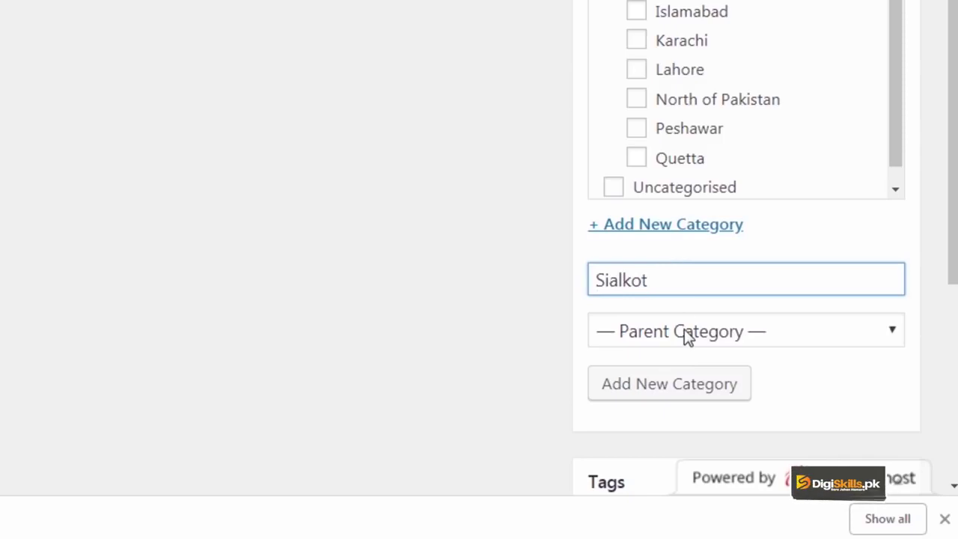
click(687, 336)
click(673, 124)
click(664, 391)
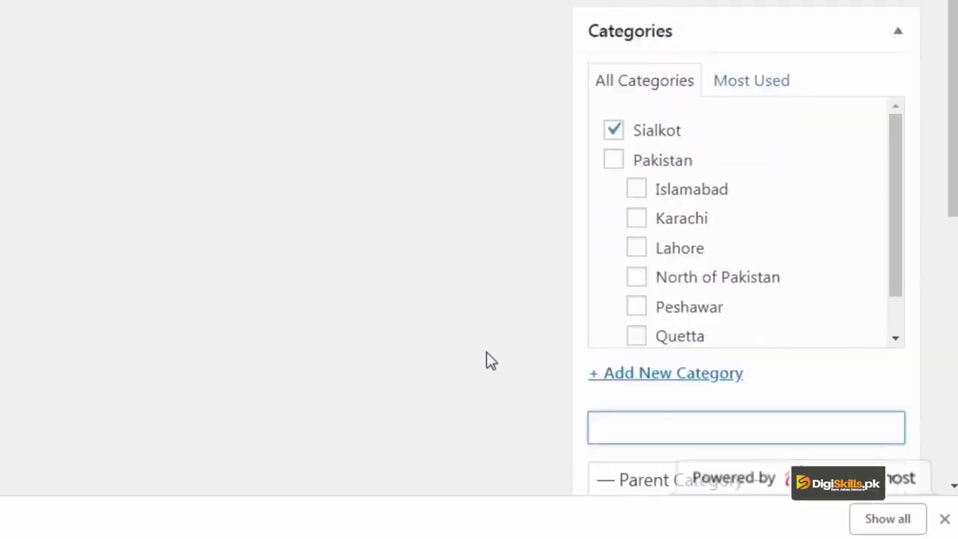
- Publish the Sialkot post and open the live site in a separate browser tab
scroll(486, 360, up, 8)
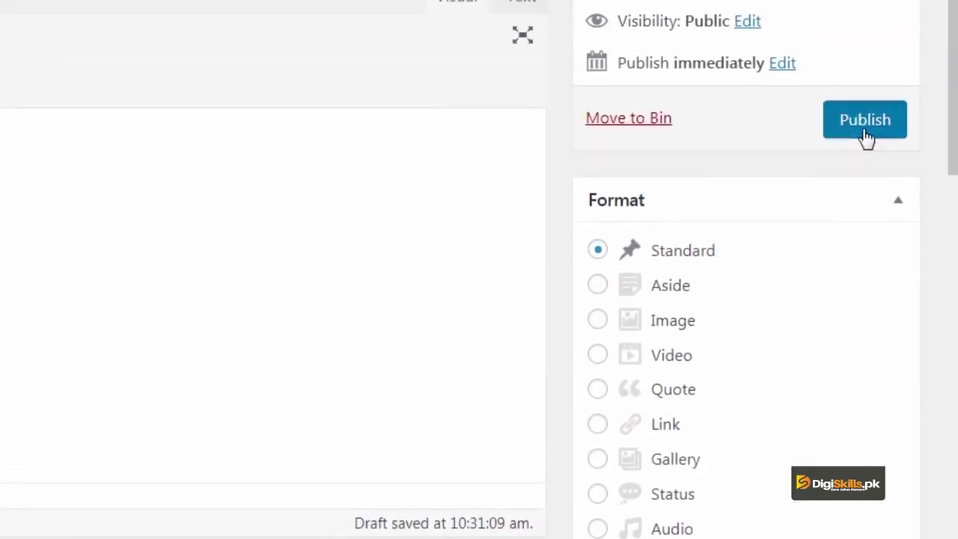
click(865, 136)
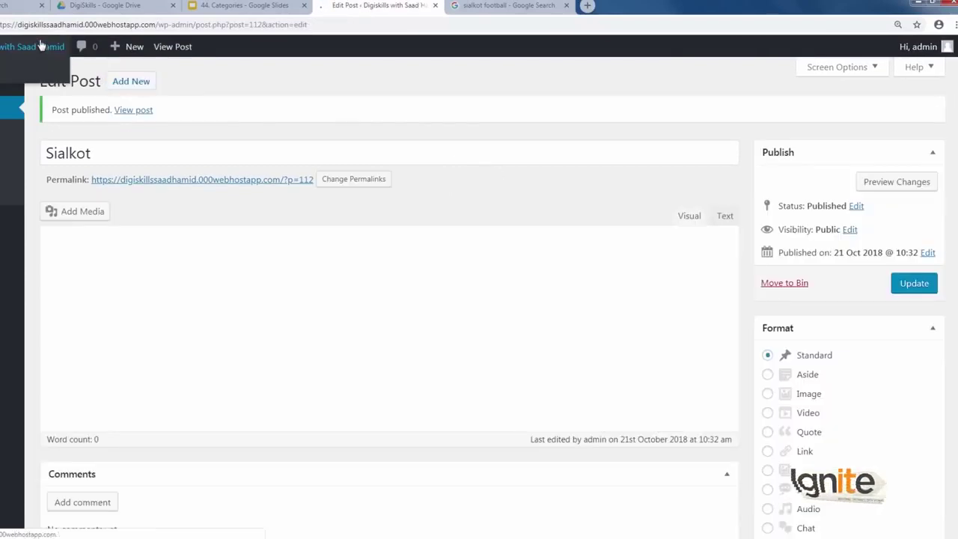
right_click(46, 45)
click(82, 48)
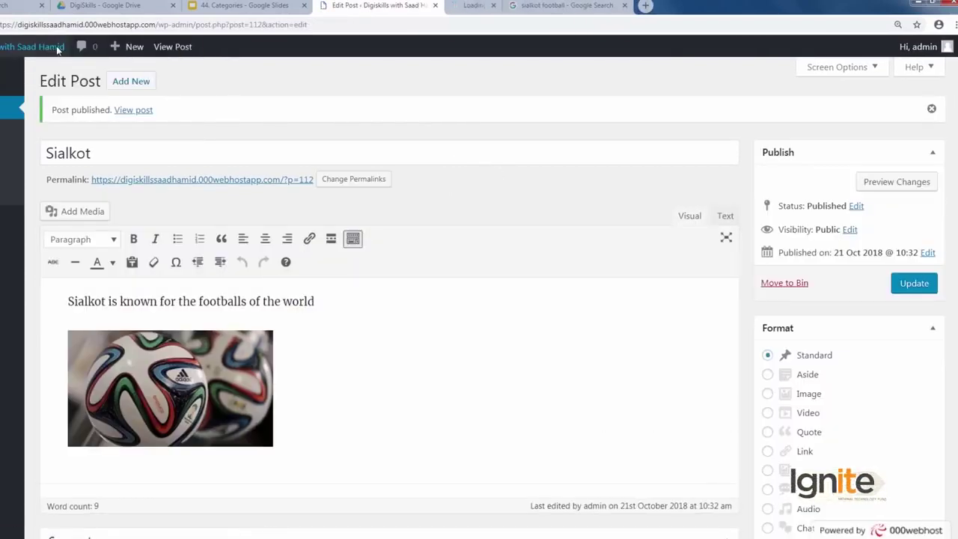
click(505, 7)
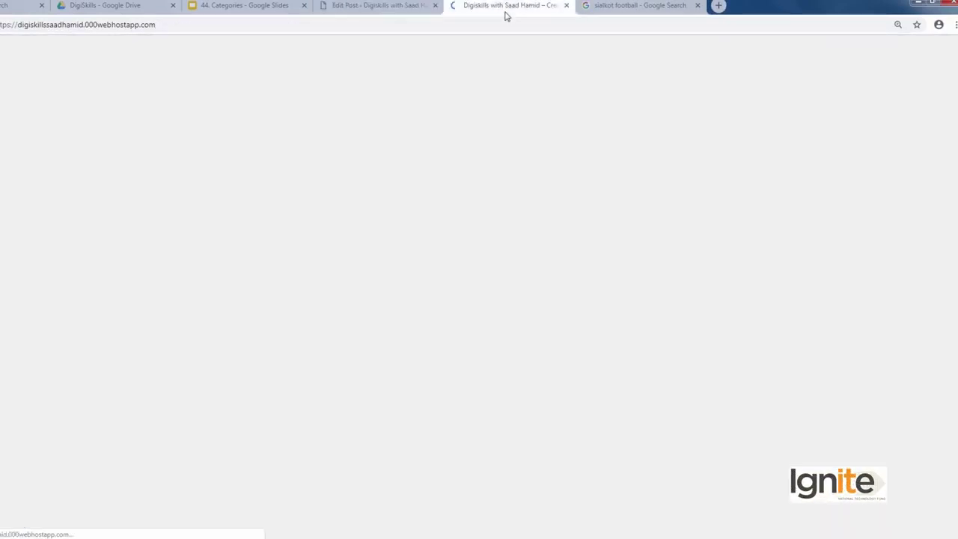
- Review the published Sialkot post on the home page and open the Sialkot category archive
scroll(293, 217, down, 3)
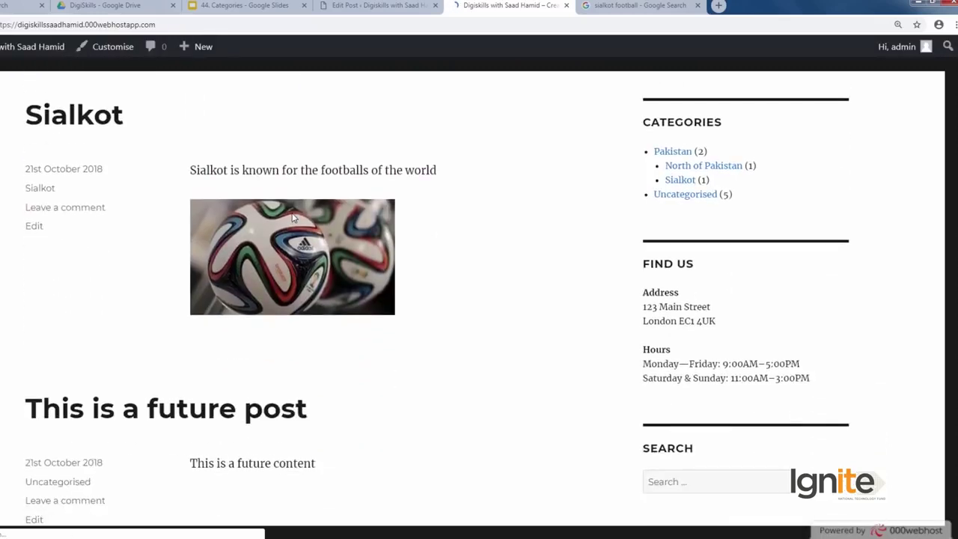
scroll(293, 216, up, 3)
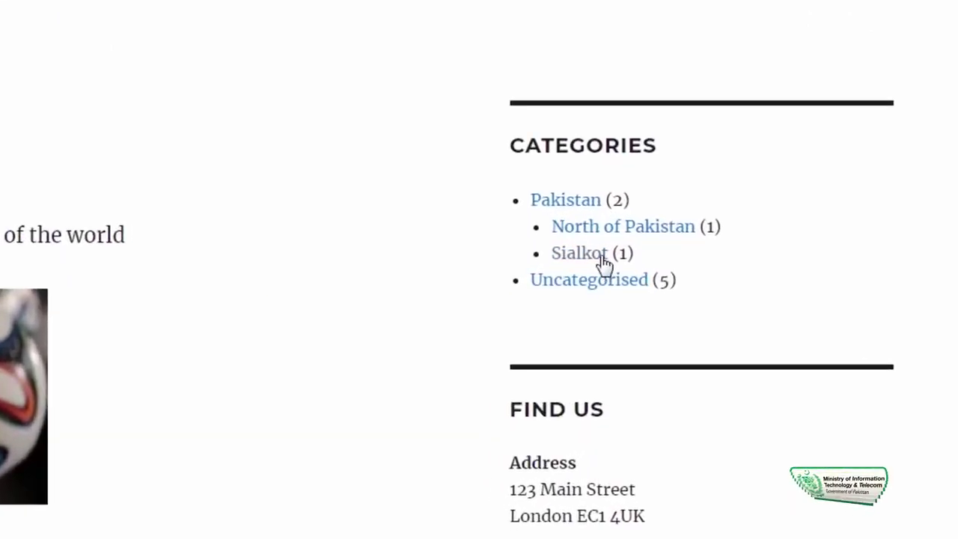
scroll(284, 244, up, 2)
scroll(284, 243, down, 2)
scroll(284, 243, up, 2)
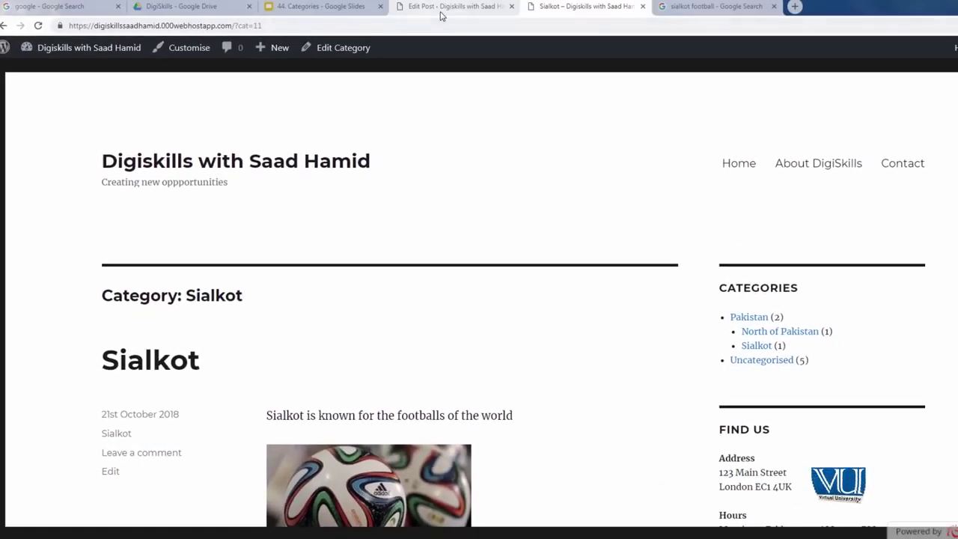
- Return to the admin area, search for plugins with "remove category url", and install and activate the Remove Category URL plugin
click(441, 15)
mouse_move(54, 329)
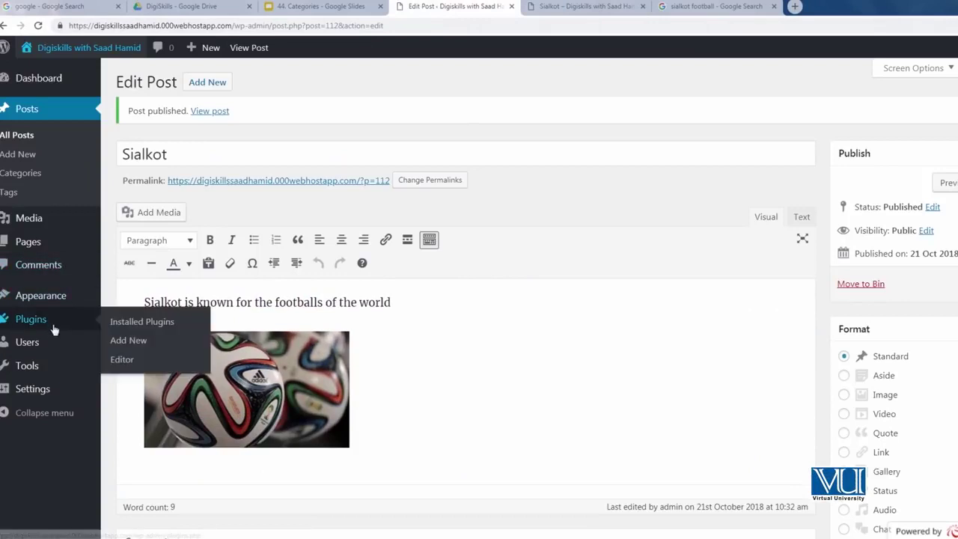
click(129, 340)
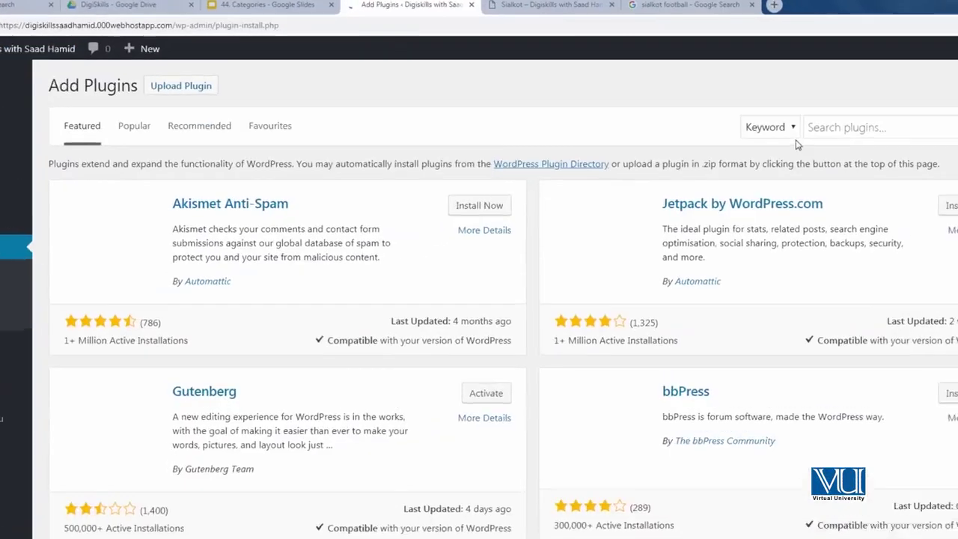
click(851, 119)
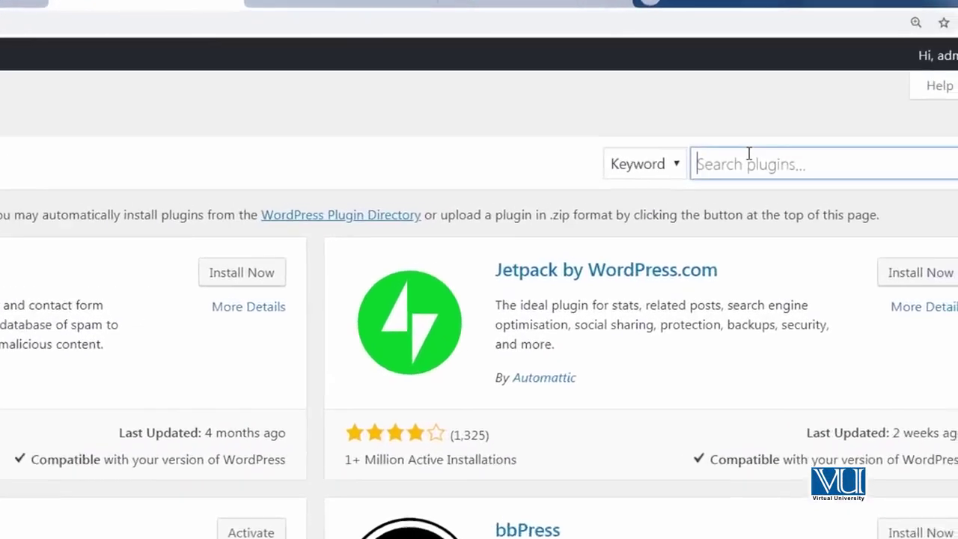
text(remove cat)
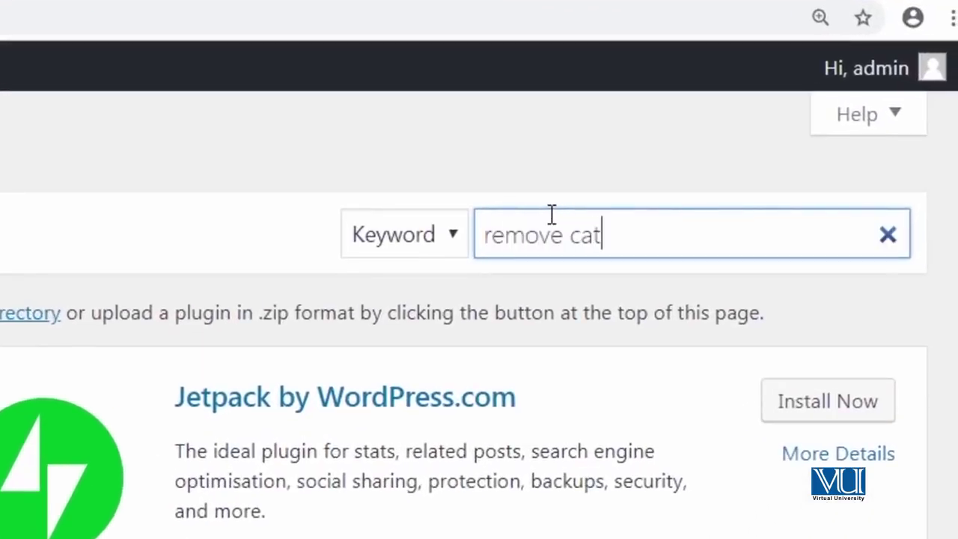
text(egory url)
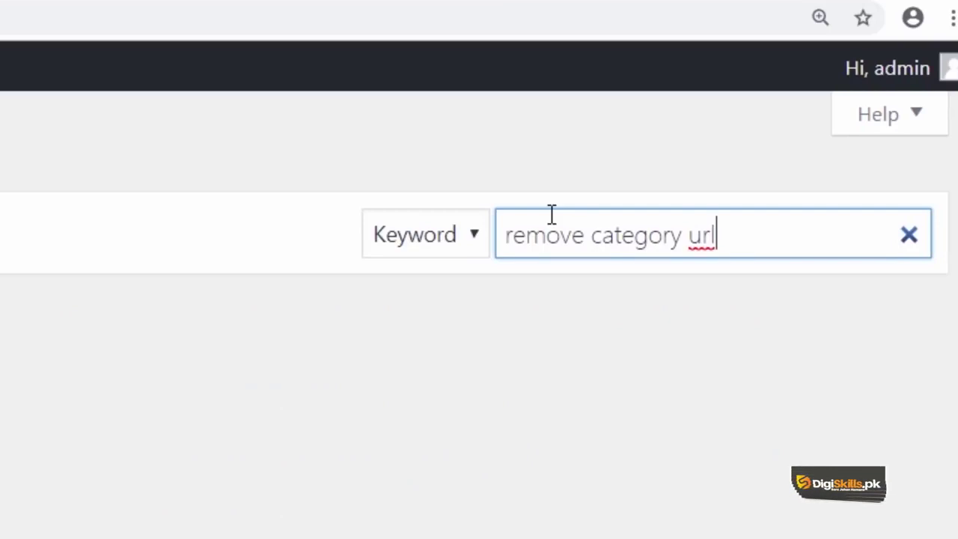
click(524, 193)
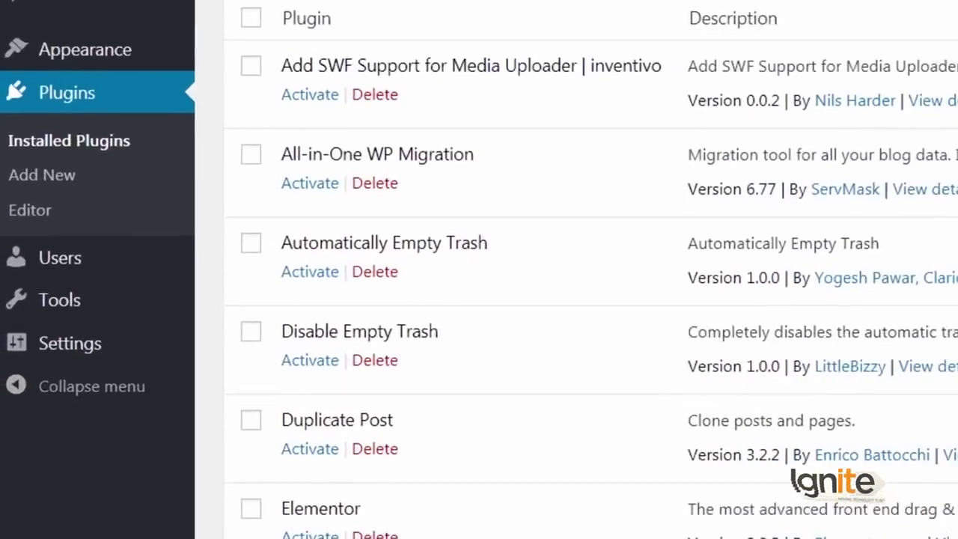
- Set the site's permalink structure to Day and name and save the permalink settings
mouse_move(180, 358)
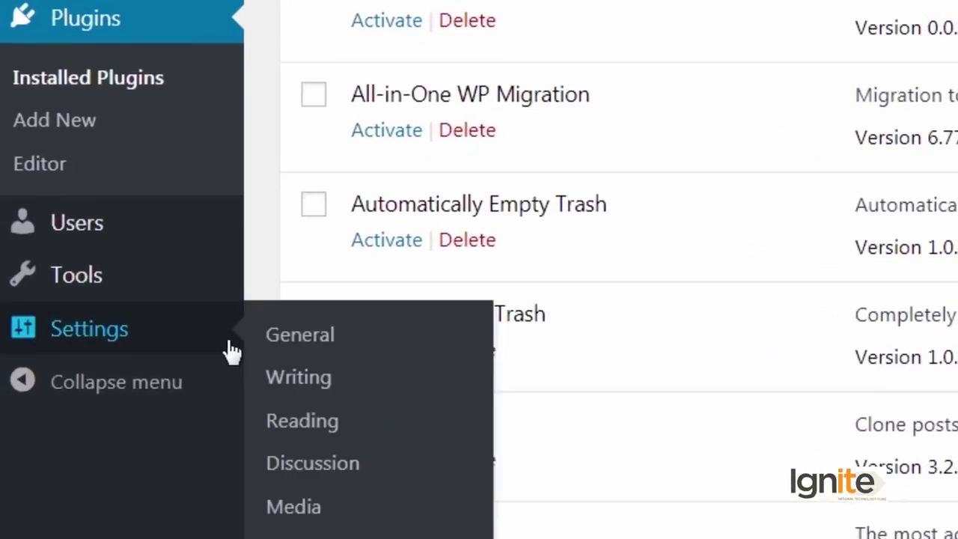
click(350, 439)
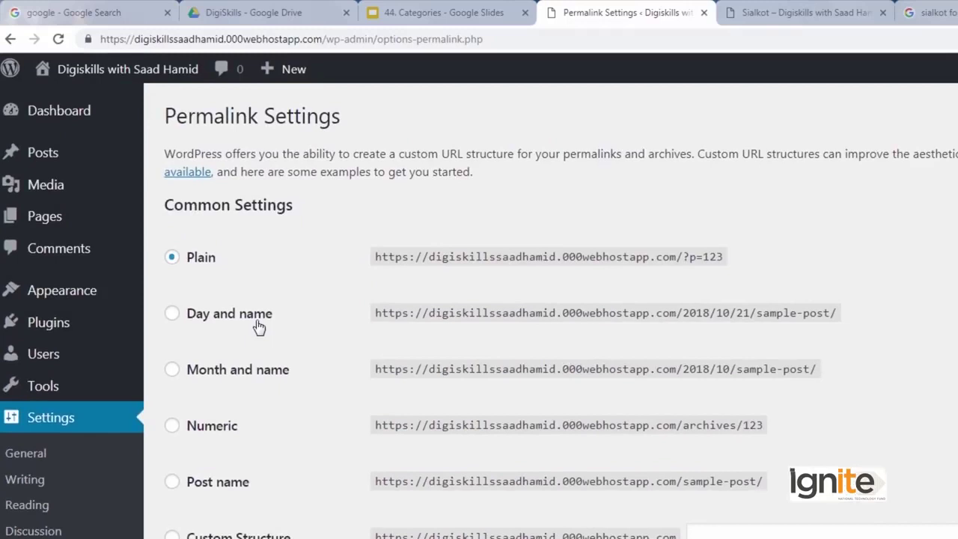
click(258, 327)
scroll(258, 327, down, 3)
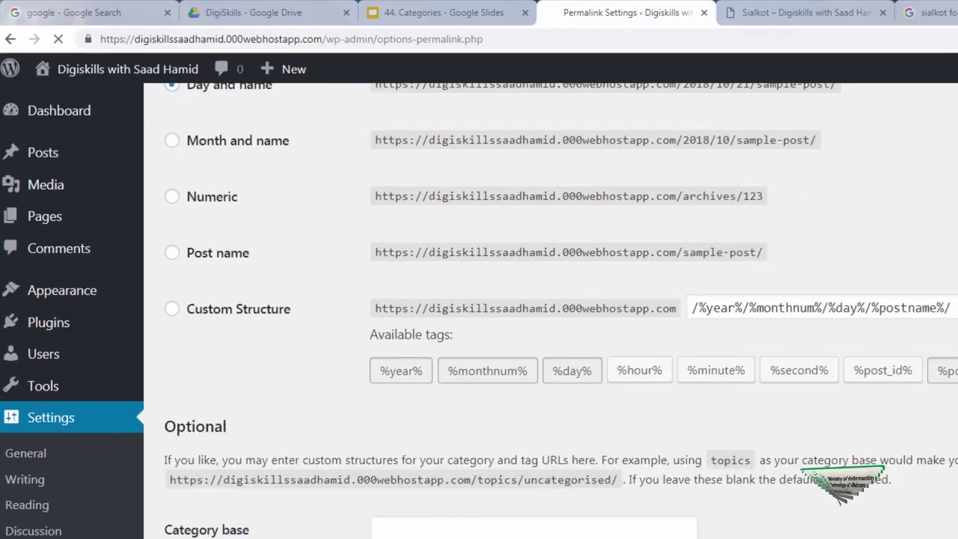
- Return to the live site's home page, reopen the Sialkot category and inspect its web address
click(801, 13)
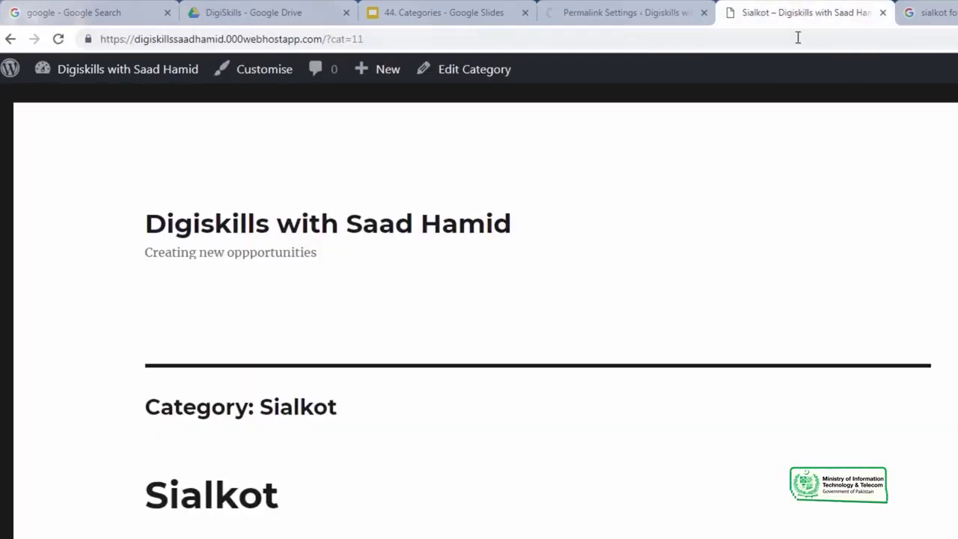
click(797, 38)
click(323, 226)
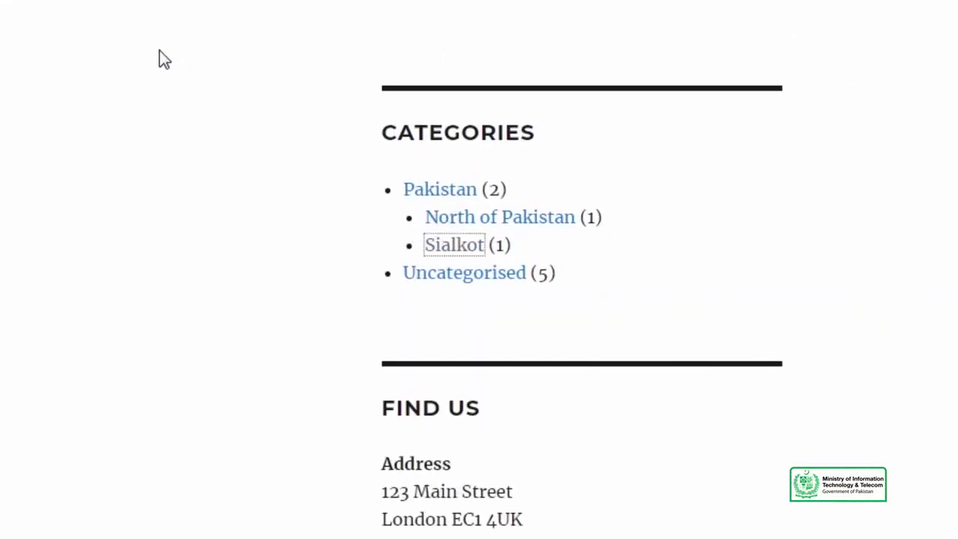
click(482, 60)
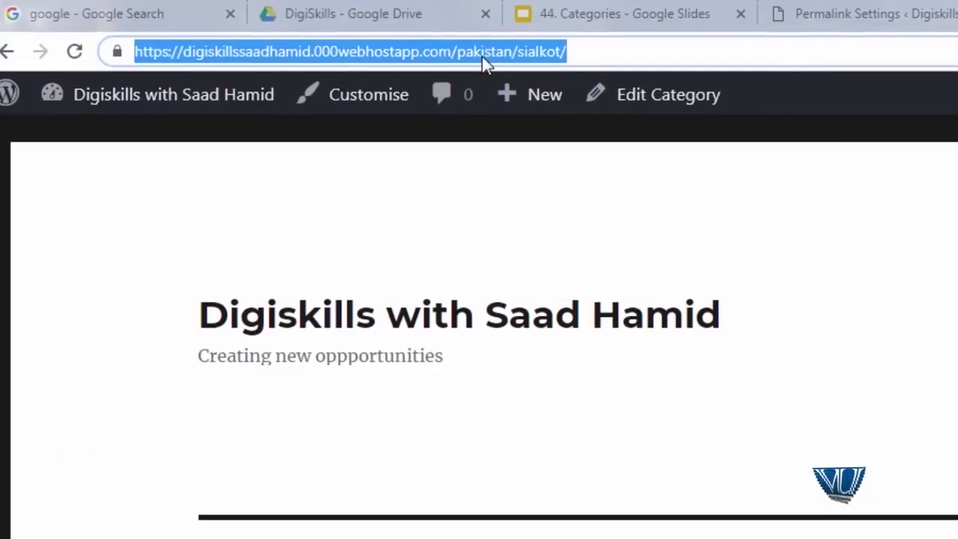
- Go back to the installed plugins and deactivate the Remove Category URL plugin
click(887, 11)
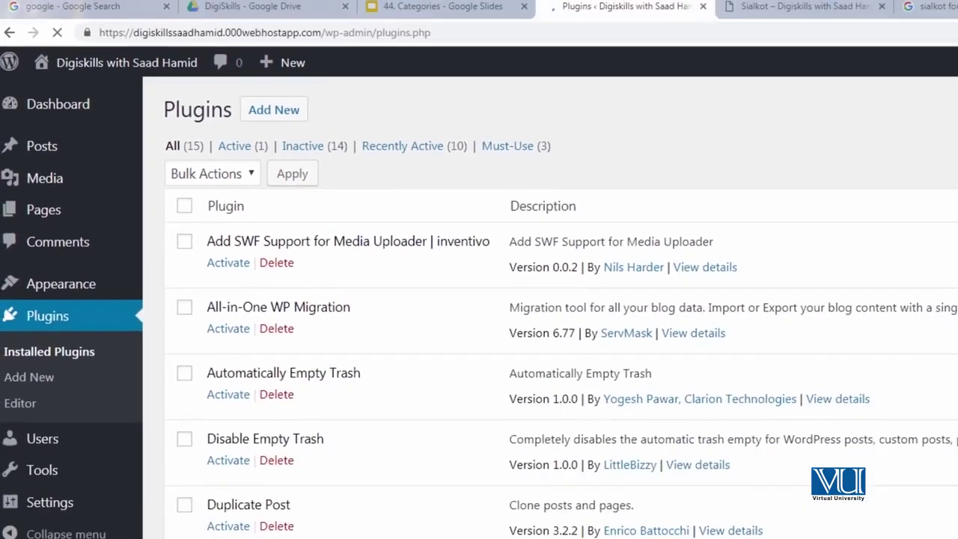
scroll(561, 299, down, 5)
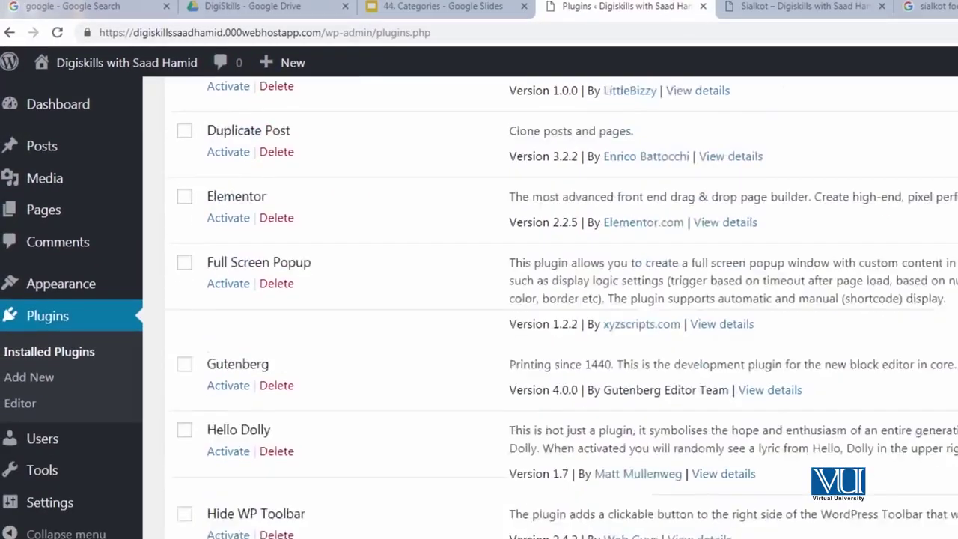
scroll(299, 507, down, 3)
click(238, 446)
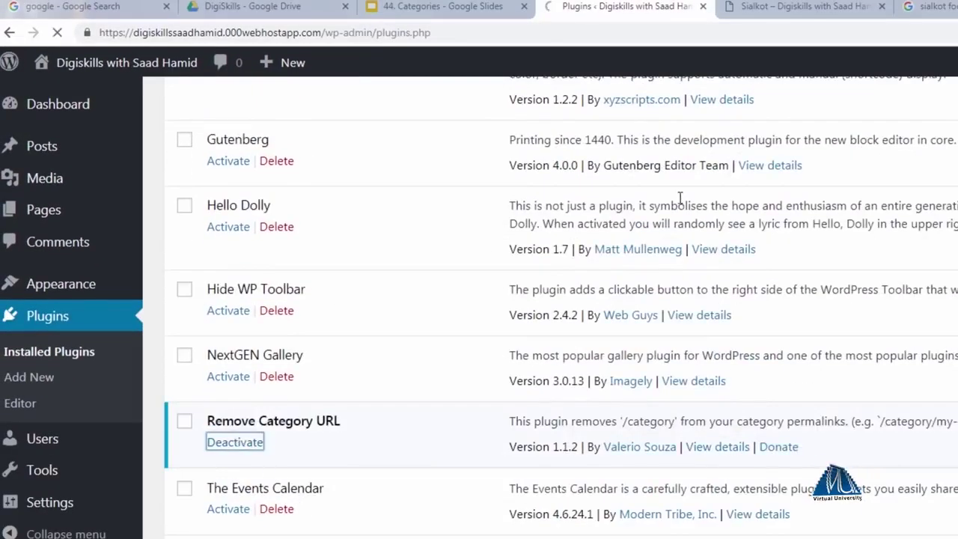
- Reload the live site, reopen the Sialkot category from the home page and highlight the category part of its address
click(799, 18)
click(58, 36)
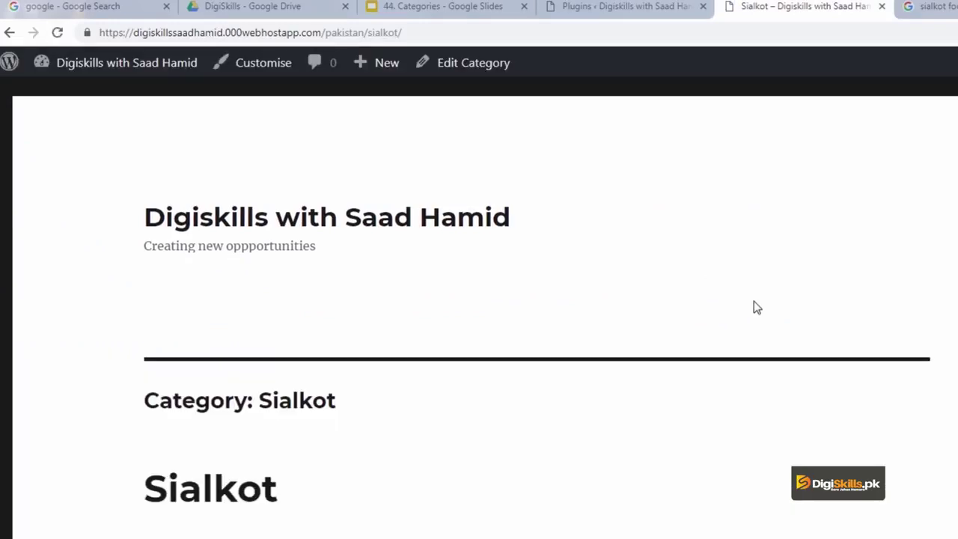
click(808, 183)
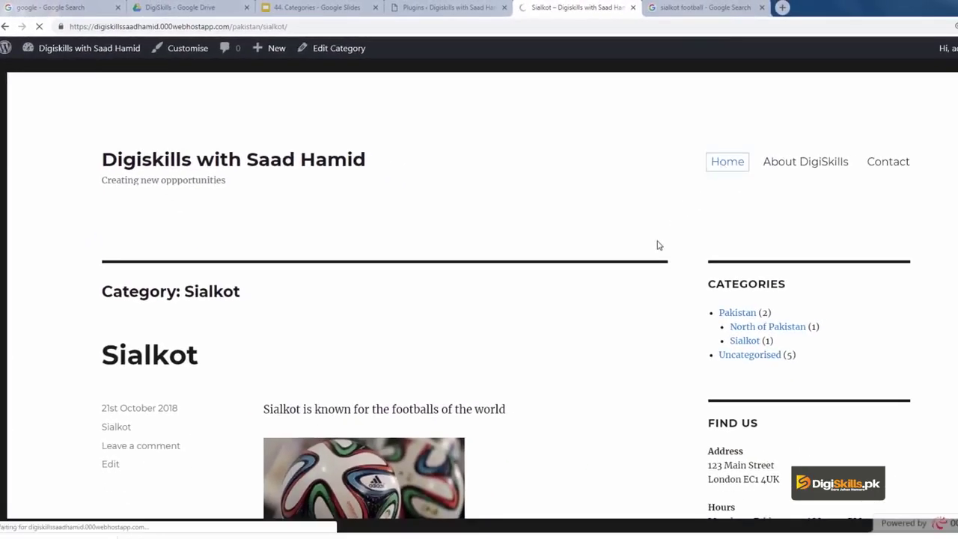
click(744, 342)
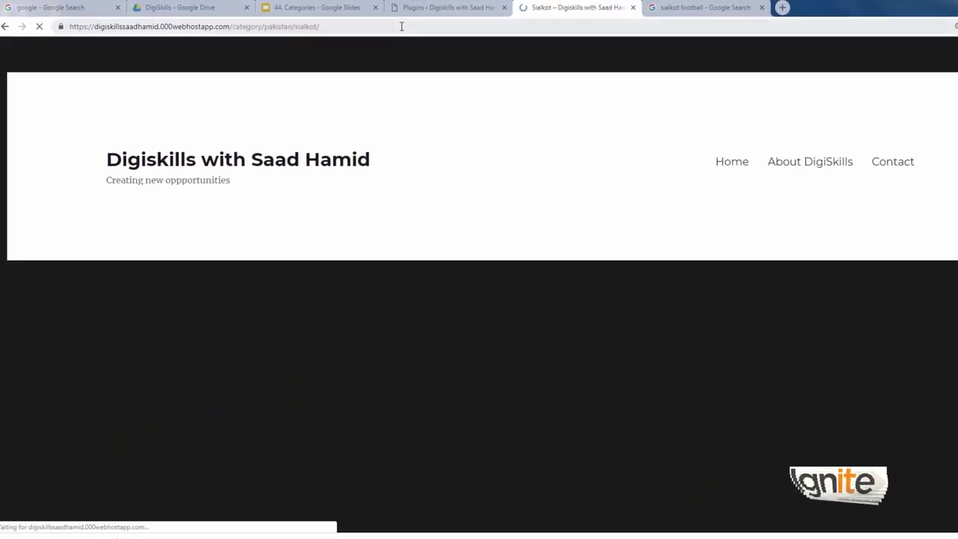
click(211, 27)
double_click(240, 27)
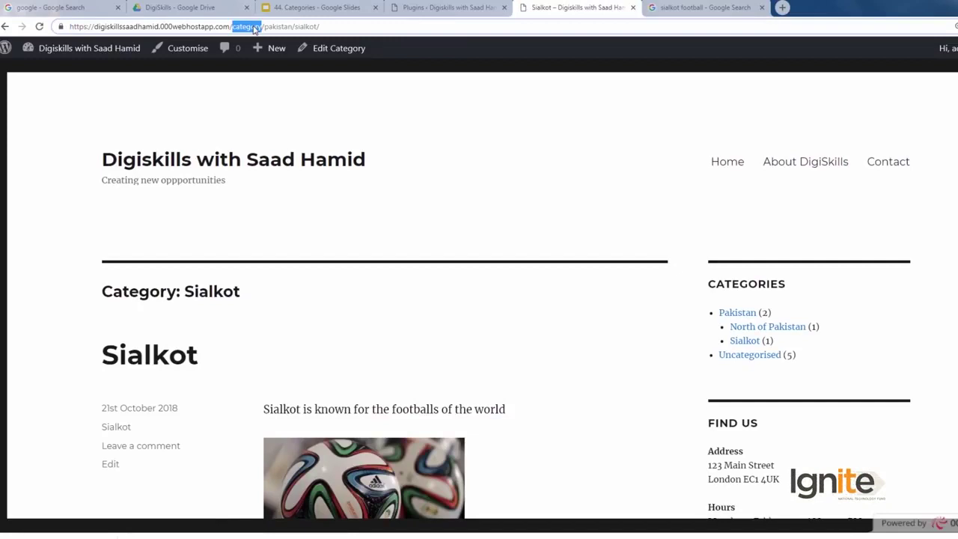
- Return to the admin area and search for new plugins with the keyword "category for pages"
click(449, 9)
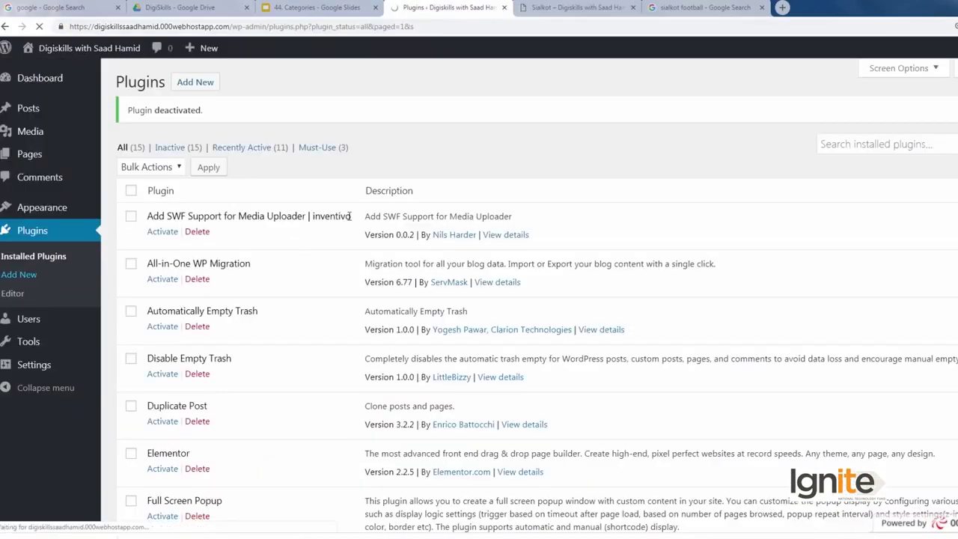
click(853, 121)
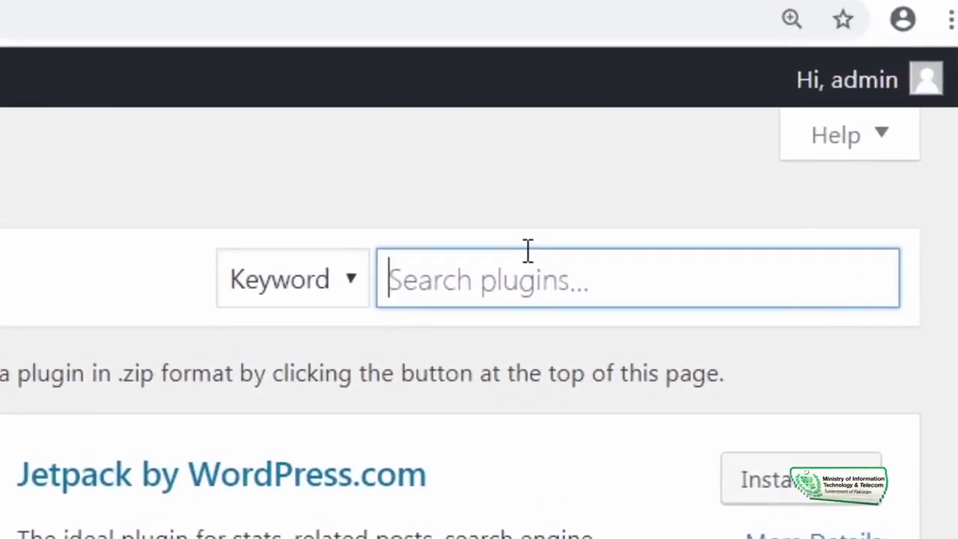
text(categ)
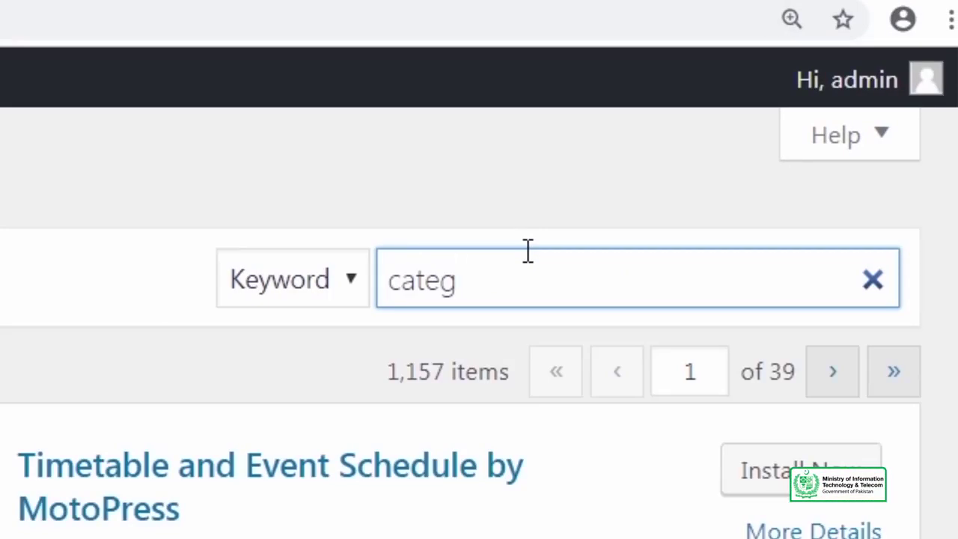
text(ory f)
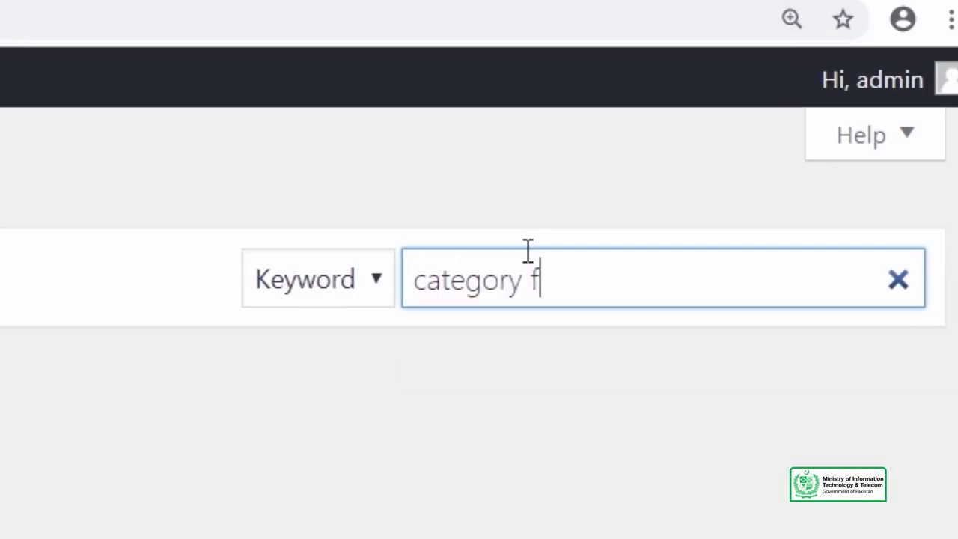
text(or pages)
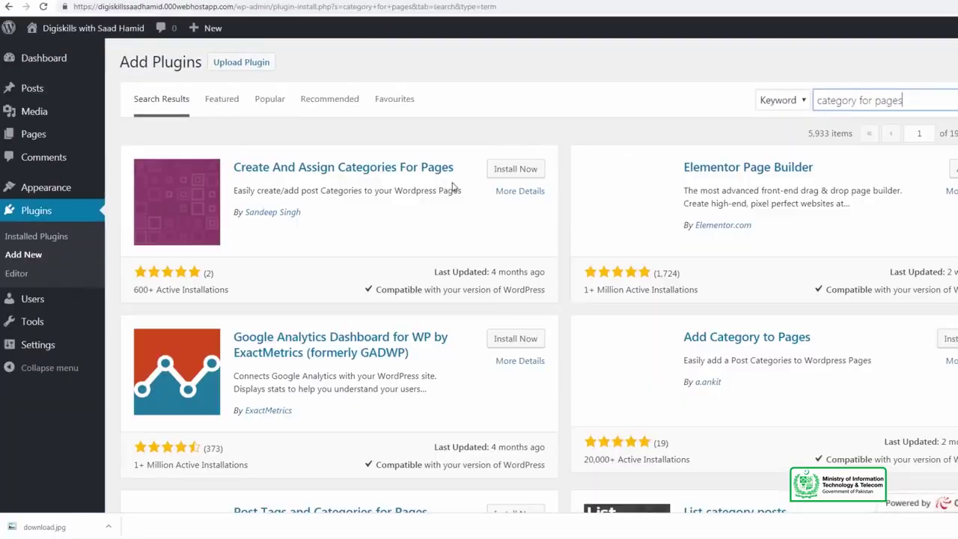
- Install and activate the Create And Assign Categories For Pages plugin, and close the live Sialkot tab
click(507, 171)
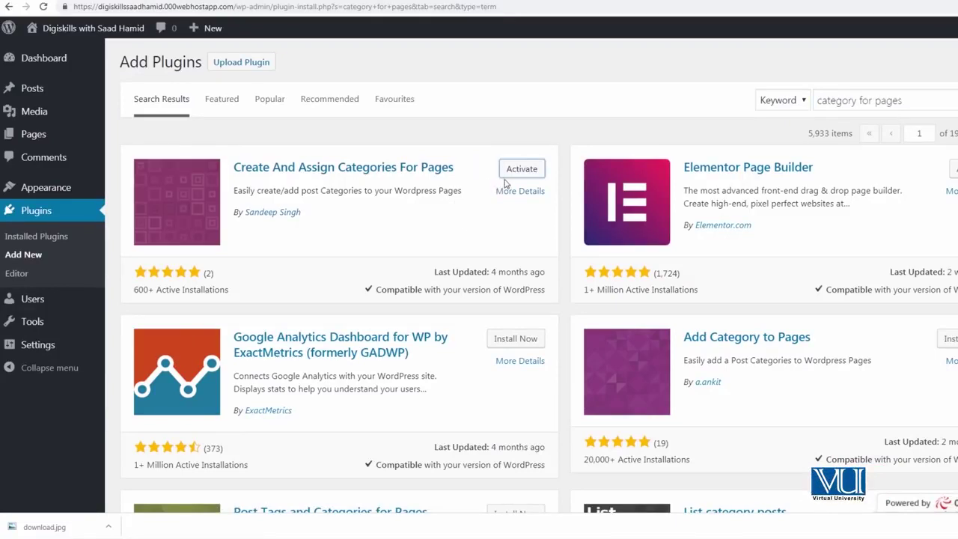
click(509, 174)
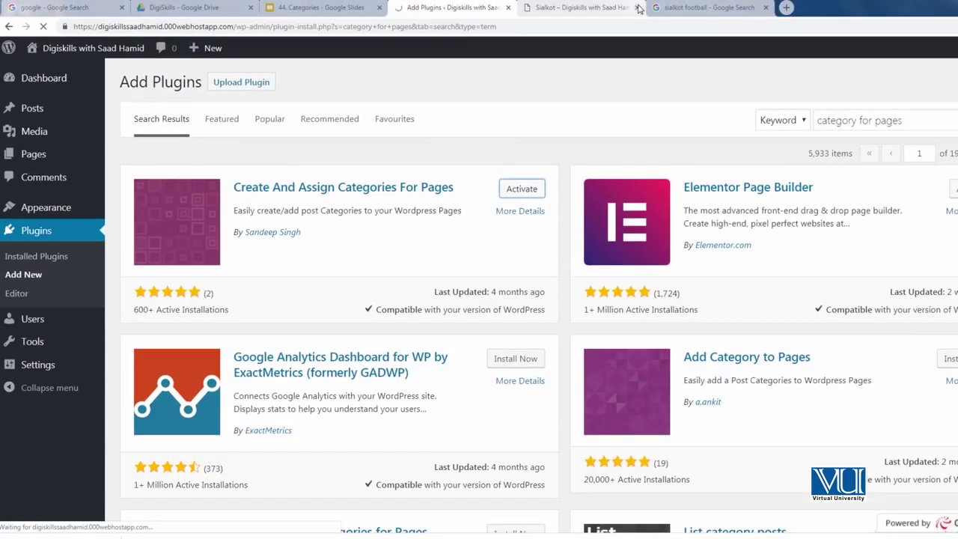
click(638, 8)
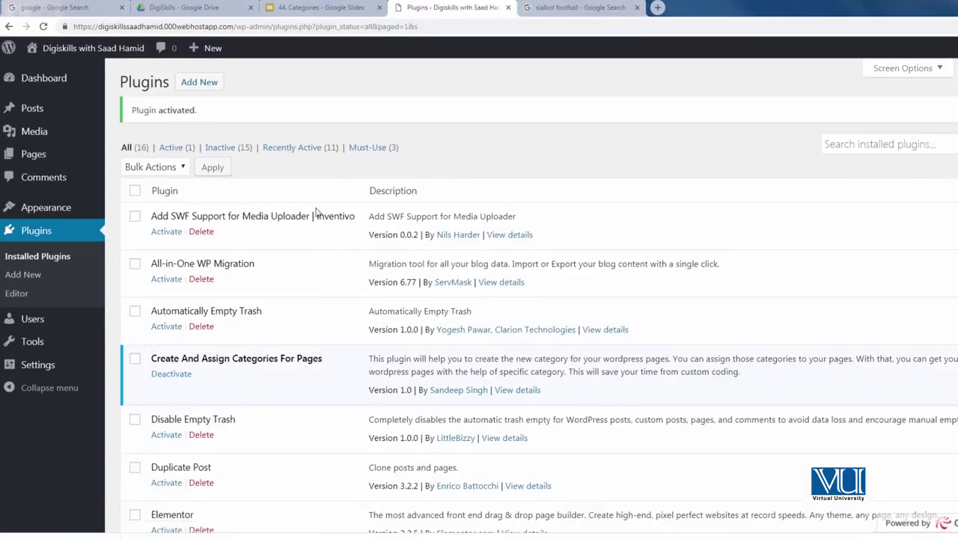
- Open the category management screen for pages
mouse_move(58, 162)
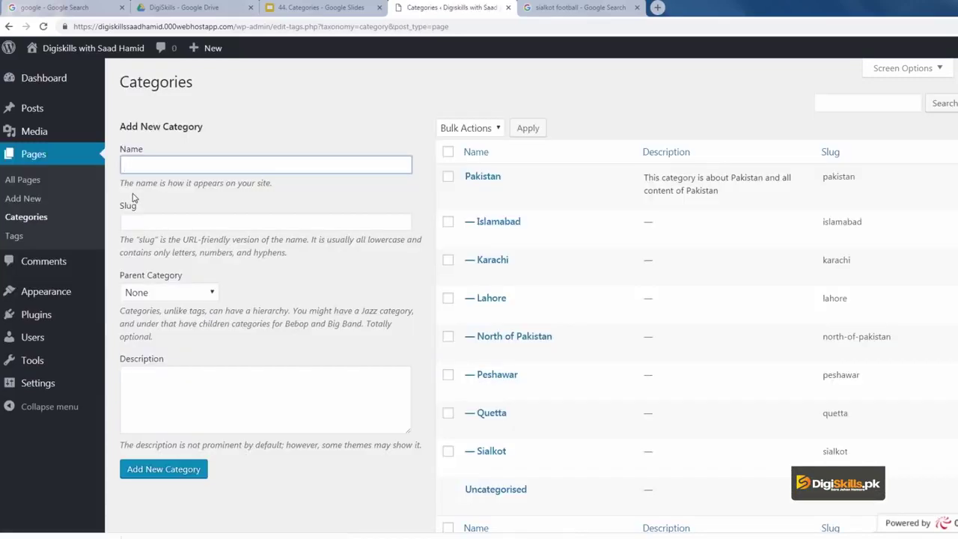
mouse_move(106, 285)
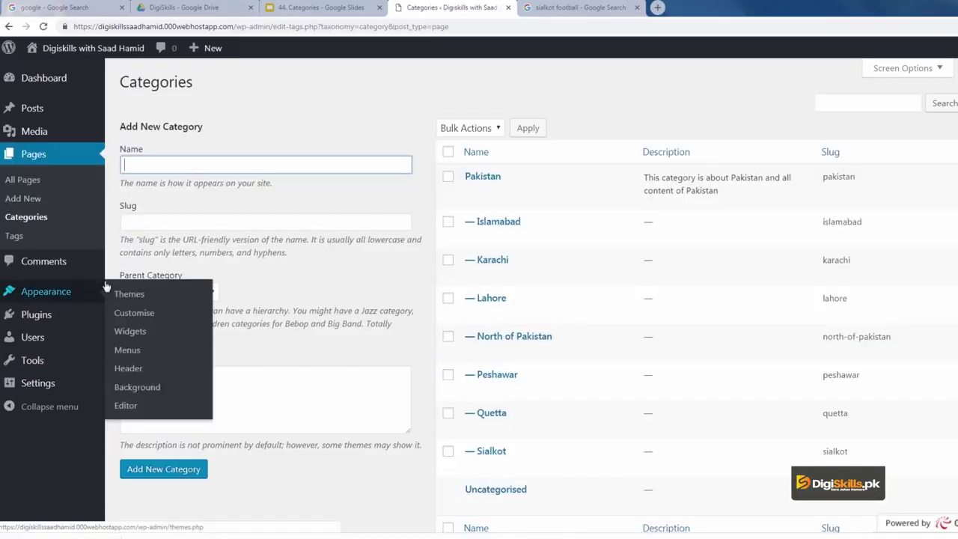